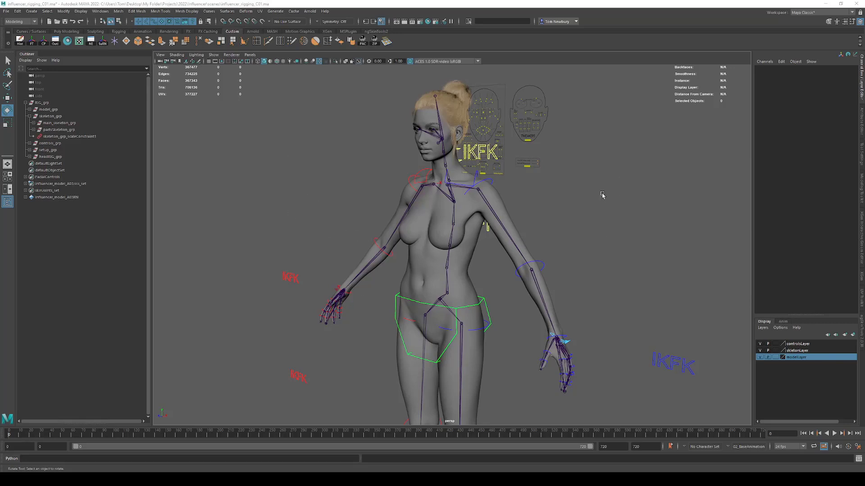
Step: Try rotating the character's left elbow FK control and undo the rotation
{"action": "left_click_drag", "start_coordinate": [614, 203], "coordinate": [525, 256], "text": "alt"}
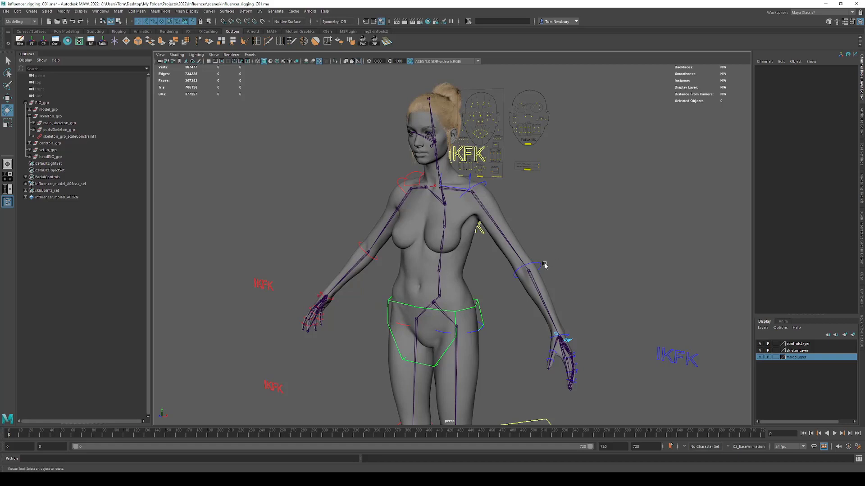
{"action": "left_click", "coordinate": [539, 264]}
{"action": "left_click_drag", "start_coordinate": [561, 267], "coordinate": [541, 270], "text": "alt"}
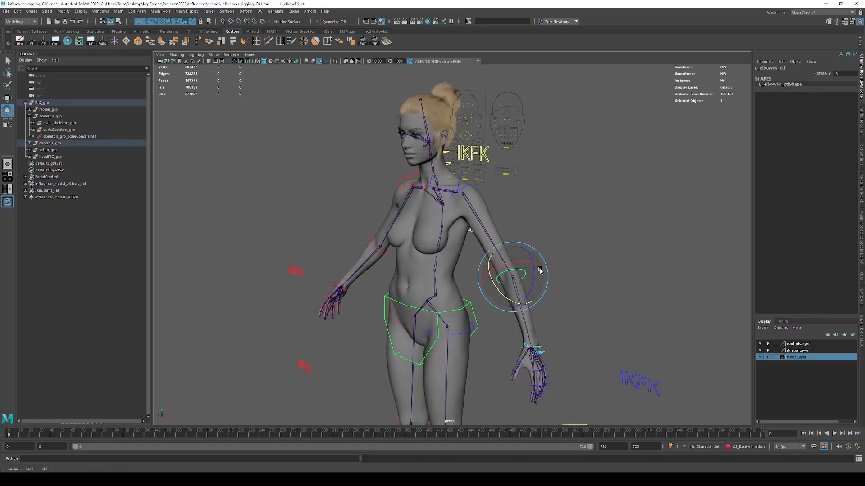
{"action": "mouse_move", "coordinate": [499, 291]}
{"action": "left_mouse_down"}
{"action": "mouse_move", "coordinate": [494, 278]}
{"action": "mouse_move", "coordinate": [496, 287]}
{"action": "left_mouse_up"}
{"action": "key", "text": "ctrl+z"}
{"action": "middle_click_drag", "start_coordinate": [569, 330], "coordinate": [590, 264], "text": "alt"}
{"action": "middle_click_drag", "start_coordinate": [614, 233], "coordinate": [600, 282], "text": "alt"}
{"action": "mouse_move", "coordinate": [607, 246]}
{"action": "middle_mouse_down", "text": "alt"}
{"action": "mouse_move", "coordinate": [606, 268]}
{"action": "mouse_move", "coordinate": [612, 255]}
{"action": "middle_mouse_up", "text": "alt"}
{"action": "right_click_drag", "start_coordinate": [613, 254], "coordinate": [621, 263], "text": "alt"}
{"action": "left_click_drag", "start_coordinate": [621, 263], "coordinate": [602, 275], "text": "alt"}
{"action": "left_click_drag", "start_coordinate": [497, 253], "coordinate": [589, 246], "text": "alt"}
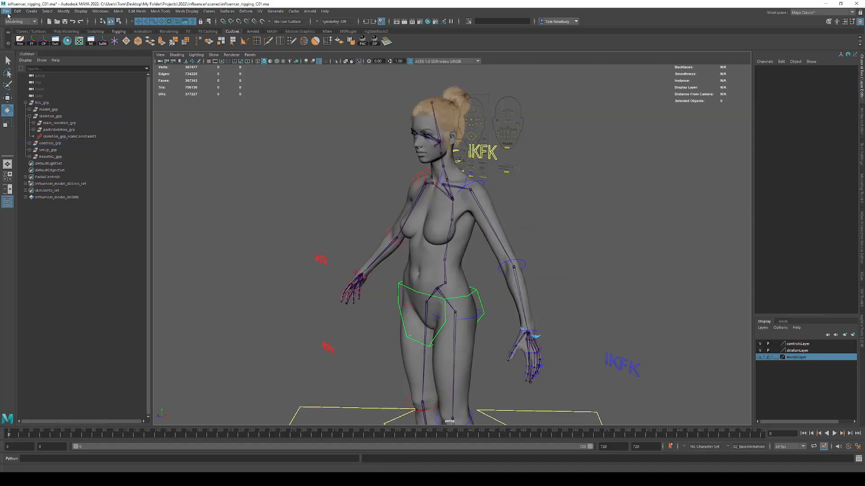
Step: Import the sculpted arm-bend mesh body_armBend_A03.obj into the rigging scene
{"action": "left_click", "coordinate": [6, 11]}
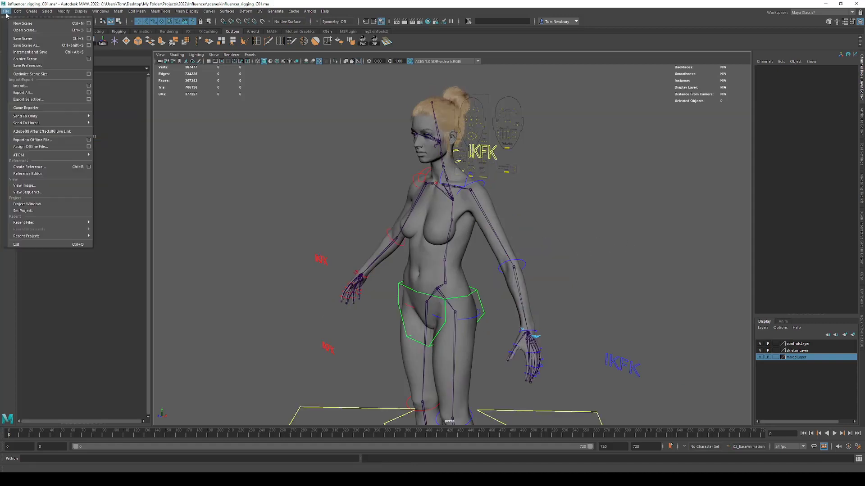
{"action": "left_click", "coordinate": [20, 85]}
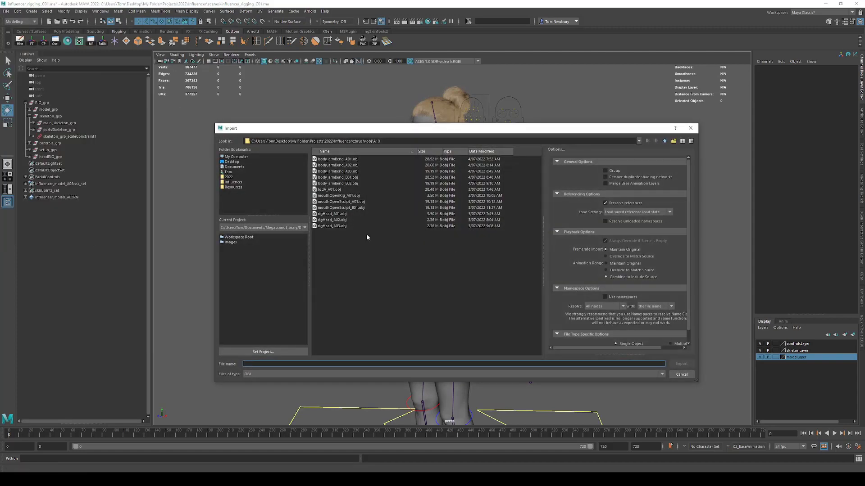
{"action": "left_click", "coordinate": [321, 172]}
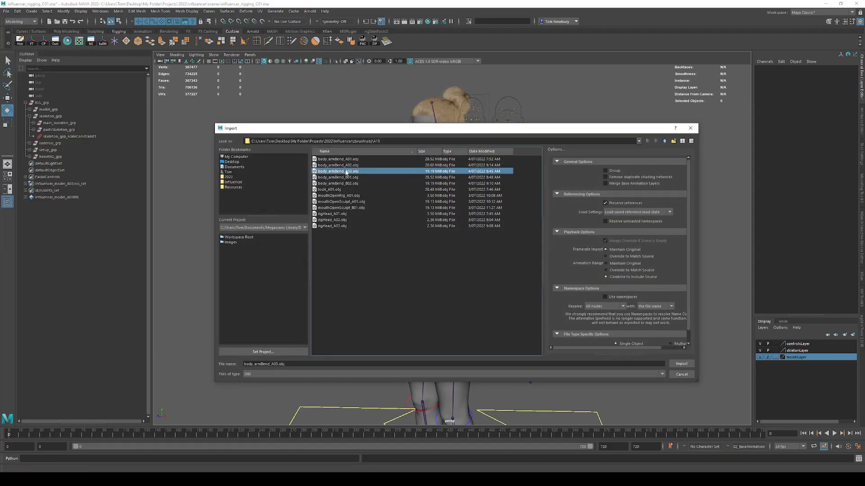
{"action": "left_click", "coordinate": [681, 364]}
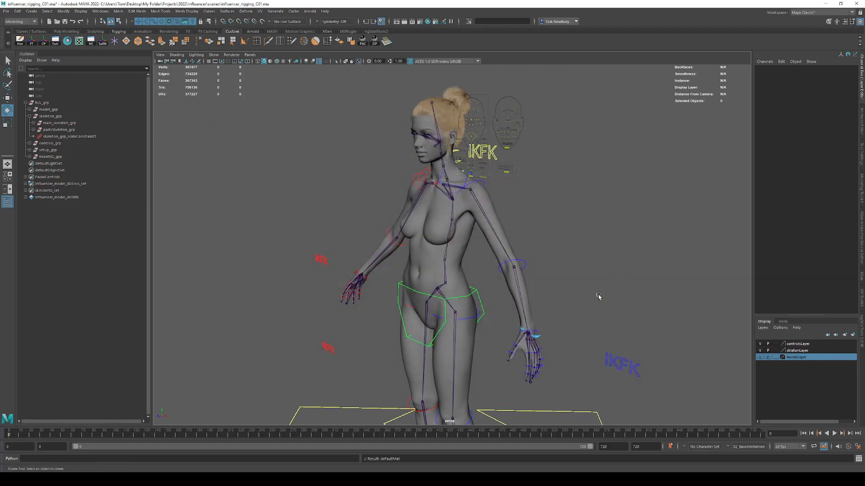
Step: Soften the edges of the imported arm-bend body mesh and assign the lambert1 material to it
{"action": "left_click", "coordinate": [478, 258]}
{"action": "left_click_drag", "start_coordinate": [539, 266], "coordinate": [541, 284], "text": "alt"}
{"action": "scroll", "coordinate": [528, 262], "scroll_direction": "up", "scroll_amount": 3}
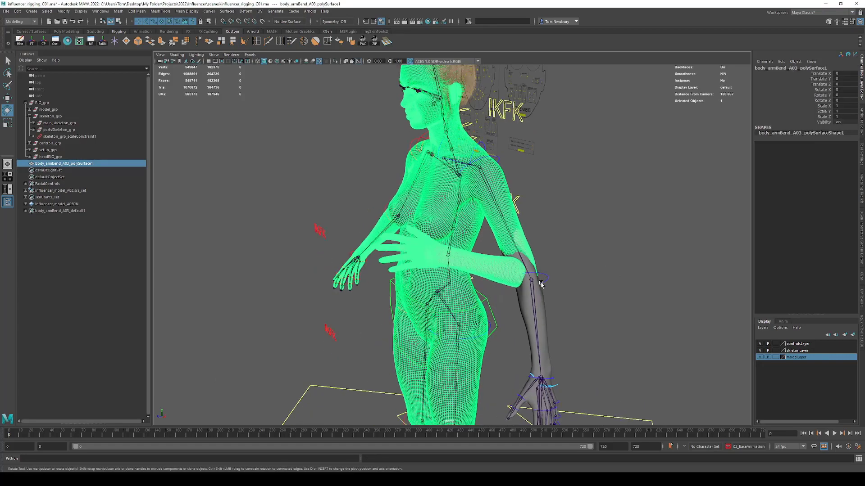
{"action": "left_click", "coordinate": [350, 41]}
{"action": "left_click", "coordinate": [562, 190]}
{"action": "left_click", "coordinate": [477, 267]}
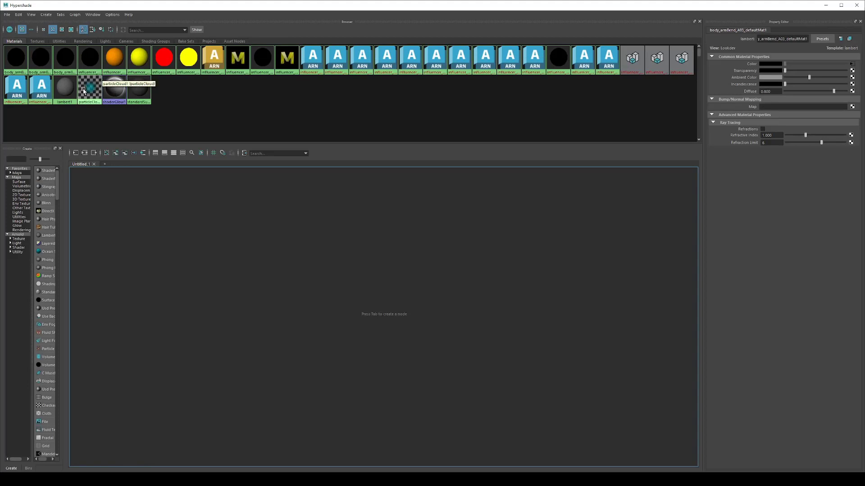
{"action": "right_click", "coordinate": [67, 88]}
{"action": "right_click_drag", "start_coordinate": [67, 88], "coordinate": [68, 69]}
{"action": "left_click", "coordinate": [857, 5]}
{"action": "left_click", "coordinate": [600, 241]}
Step: Move the imported arm-bend body sideways along X, clear of the rigged character
{"action": "left_click", "coordinate": [490, 267]}
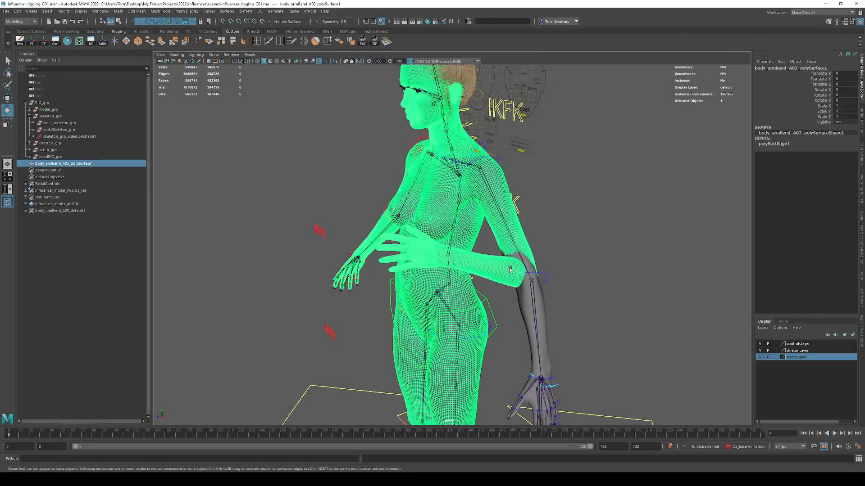
{"action": "left_click_drag", "start_coordinate": [540, 269], "coordinate": [612, 270], "text": "alt"}
{"action": "right_click_drag", "start_coordinate": [586, 270], "coordinate": [454, 318], "text": "alt"}
{"action": "key", "text": "w"}
{"action": "middle_click_drag", "start_coordinate": [453, 318], "coordinate": [490, 205], "text": "alt"}
{"action": "left_click_drag", "start_coordinate": [490, 205], "coordinate": [491, 244], "text": "alt"}
{"action": "left_click_drag", "start_coordinate": [492, 292], "coordinate": [284, 268]}
{"action": "middle_click_drag", "start_coordinate": [351, 195], "coordinate": [454, 248], "text": "alt"}
{"action": "right_click_drag", "start_coordinate": [454, 248], "coordinate": [454, 213], "text": "alt"}
{"action": "middle_click_drag", "start_coordinate": [454, 213], "coordinate": [455, 252], "text": "alt"}
{"action": "left_click_drag", "start_coordinate": [455, 252], "coordinate": [383, 195], "text": "alt"}
{"action": "right_click_drag", "start_coordinate": [382, 196], "coordinate": [486, 203], "text": "alt"}
{"action": "left_click_drag", "start_coordinate": [486, 202], "coordinate": [477, 210], "text": "alt"}
{"action": "left_click", "coordinate": [607, 215]}
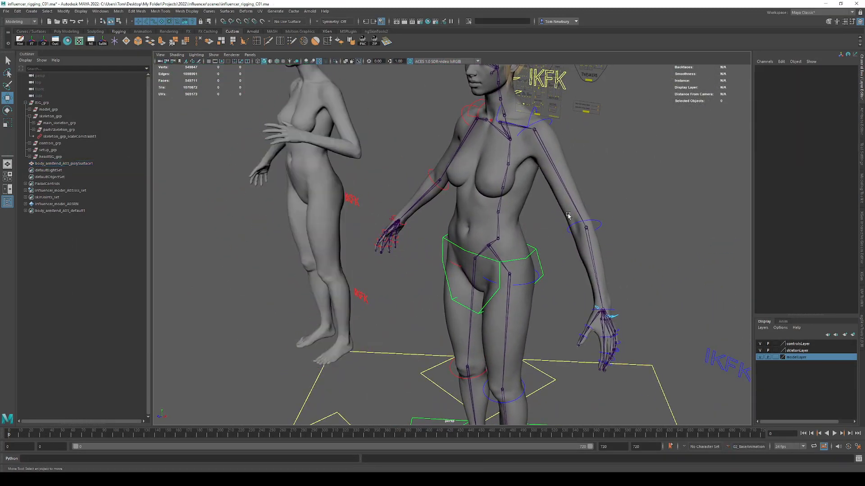
Step: Bend the rigged character's left elbow by setting Rotate Y of L_elbowFK_ctl to -97
{"action": "left_click_drag", "start_coordinate": [595, 212], "coordinate": [600, 264], "text": "alt"}
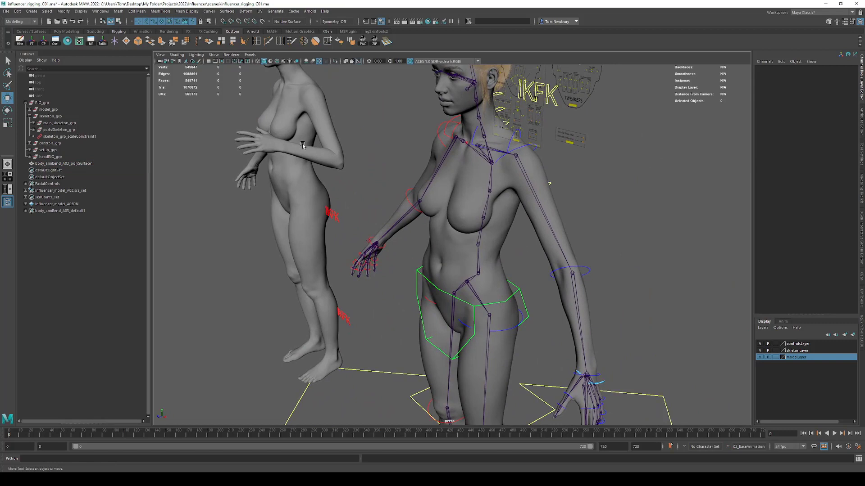
{"action": "left_click", "coordinate": [586, 270]}
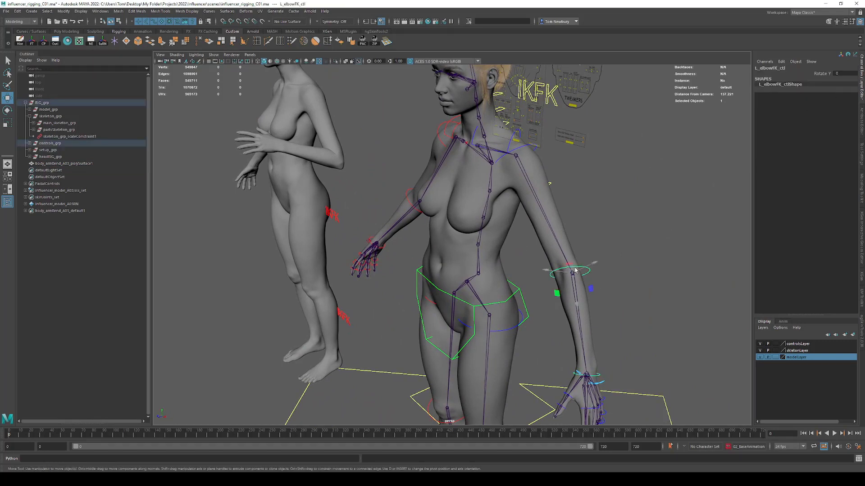
{"action": "key", "text": "e"}
{"action": "left_click_drag", "start_coordinate": [555, 285], "coordinate": [553, 276]}
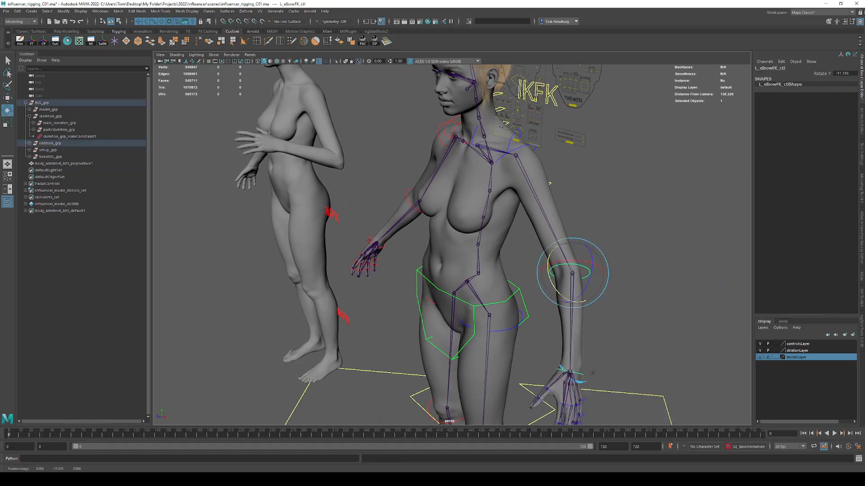
{"action": "double_click", "coordinate": [846, 72]}
{"action": "type", "text": "-97"}
{"action": "key", "text": "Return"}
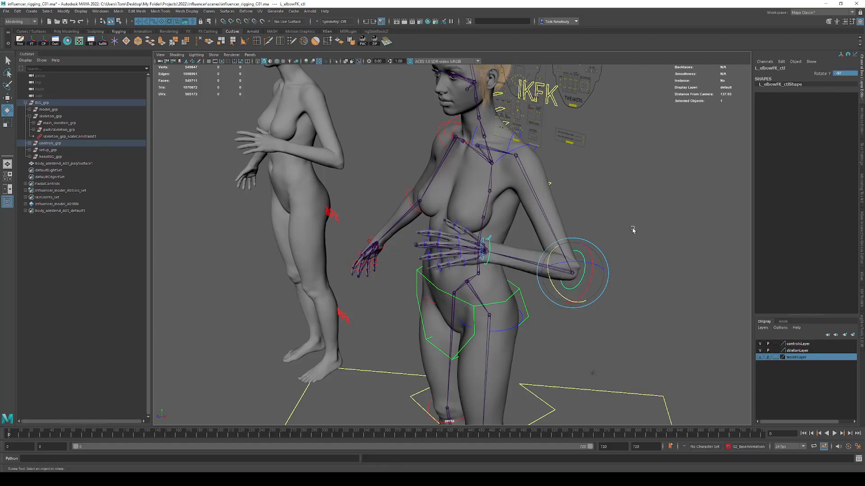
{"action": "left_click", "coordinate": [630, 230]}
Step: Duplicate the rigged body mesh in its bent-arm pose and unlock the copy's transform channels
{"action": "left_click_drag", "start_coordinate": [599, 258], "coordinate": [584, 276], "text": "alt"}
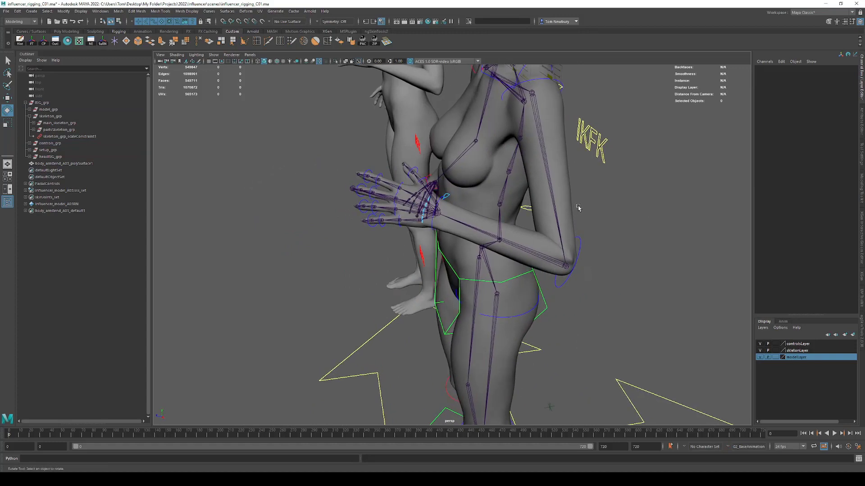
{"action": "middle_click_drag", "start_coordinate": [569, 189], "coordinate": [589, 219], "text": "alt"}
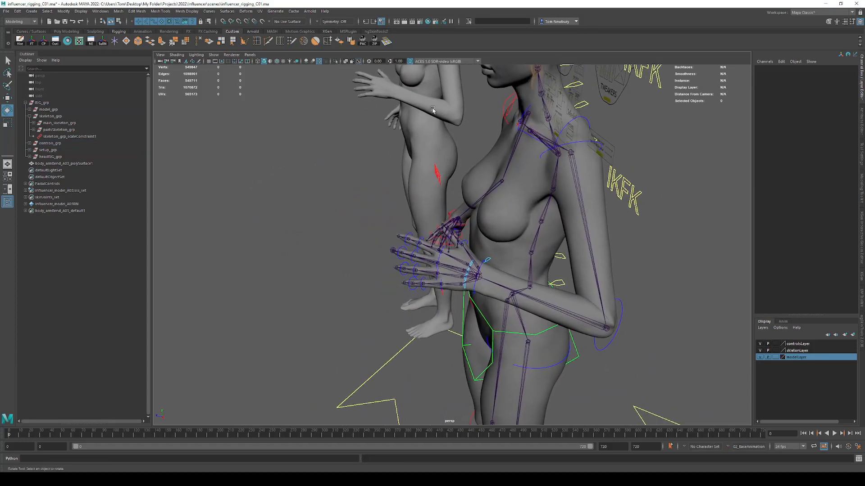
{"action": "right_click_drag", "start_coordinate": [659, 244], "coordinate": [571, 223], "text": "alt"}
{"action": "middle_click_drag", "start_coordinate": [571, 223], "coordinate": [584, 219], "text": "alt"}
{"action": "left_click", "coordinate": [556, 230]}
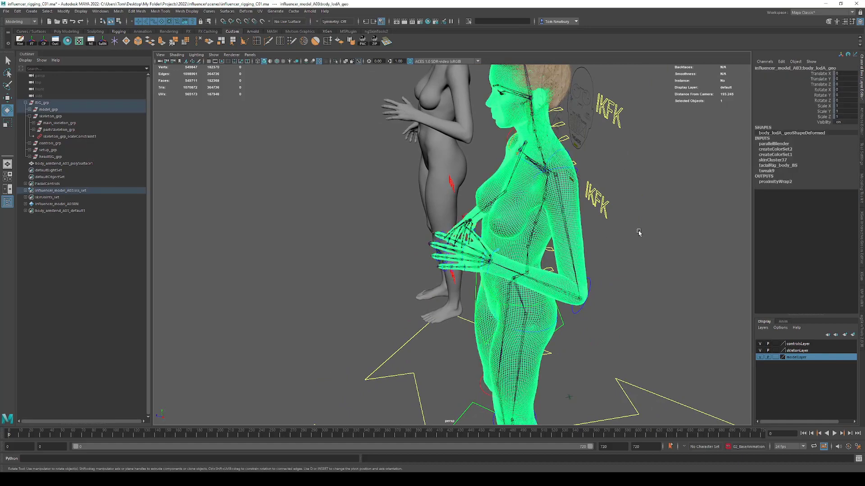
{"action": "left_click_drag", "start_coordinate": [641, 233], "coordinate": [602, 202], "text": "alt"}
{"action": "key", "text": "w"}
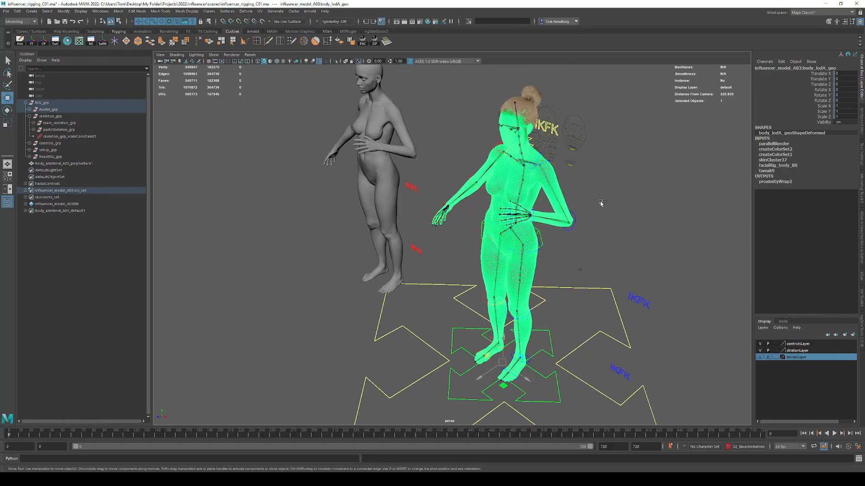
{"action": "key", "text": "ctrl+d"}
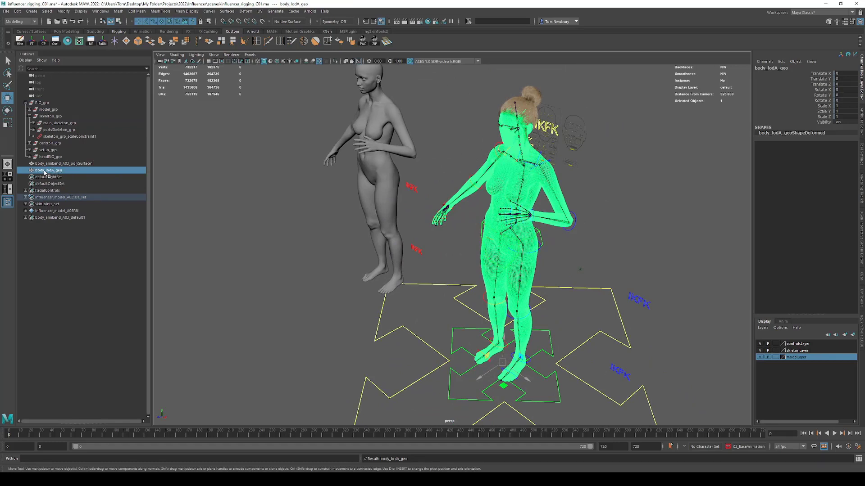
{"action": "left_click_drag", "start_coordinate": [821, 74], "coordinate": [825, 116]}
{"action": "right_click", "coordinate": [825, 117]}
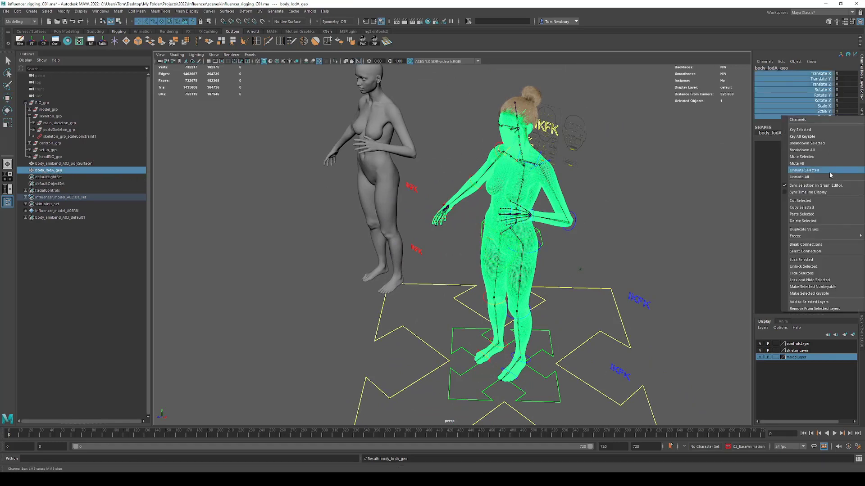
{"action": "left_click", "coordinate": [811, 268]}
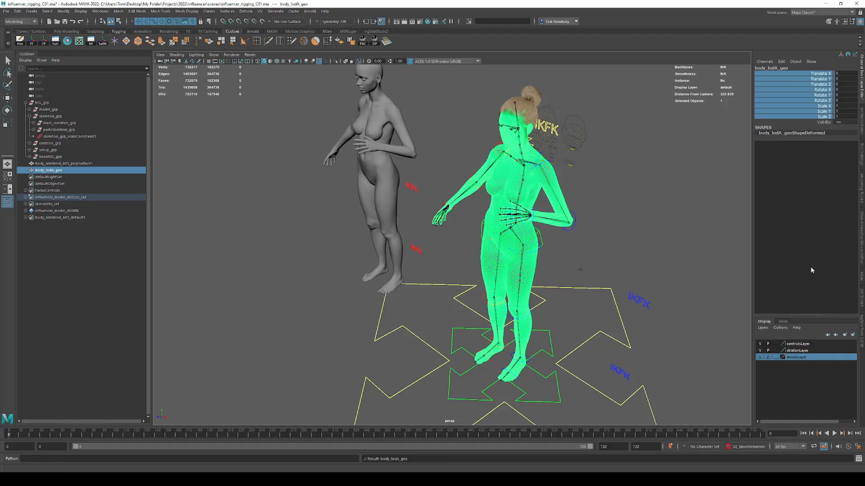
Step: Move the bent-arm duplicate off the rig and shift it together with the imported sculpt farther along X
{"action": "left_click", "coordinate": [45, 172]}
{"action": "key", "text": "w"}
{"action": "left_click_drag", "start_coordinate": [430, 219], "coordinate": [540, 273], "text": "alt"}
{"action": "right_click_drag", "start_coordinate": [541, 274], "coordinate": [512, 297], "text": "alt"}
{"action": "left_click_drag", "start_coordinate": [528, 326], "coordinate": [466, 320]}
{"action": "left_click", "coordinate": [336, 166], "text": "shift"}
{"action": "left_click_drag", "start_coordinate": [362, 319], "coordinate": [287, 319]}
{"action": "left_click", "coordinate": [654, 215]}
Step: Straighten the rigged character's left arm by setting the elbow FK control's Rotate Y to 0
{"action": "middle_click_drag", "start_coordinate": [650, 203], "coordinate": [612, 233], "text": "alt"}
{"action": "right_click_drag", "start_coordinate": [612, 234], "coordinate": [620, 226], "text": "alt"}
{"action": "left_click_drag", "start_coordinate": [619, 225], "coordinate": [582, 233], "text": "alt"}
{"action": "left_click", "coordinate": [550, 226]}
{"action": "middle_click_drag", "start_coordinate": [583, 233], "coordinate": [635, 205], "text": "alt"}
{"action": "left_click", "coordinate": [846, 74]}
{"action": "type", "text": "0"}
{"action": "key", "text": "Return"}
{"action": "left_click_drag", "start_coordinate": [635, 204], "coordinate": [647, 203], "text": "alt"}
Step: Duplicate the rigged body mesh in its neutral pose and unlock the new copy's transform channels
{"action": "left_click", "coordinate": [500, 169]}
{"action": "middle_click_drag", "start_coordinate": [604, 189], "coordinate": [618, 198], "text": "alt"}
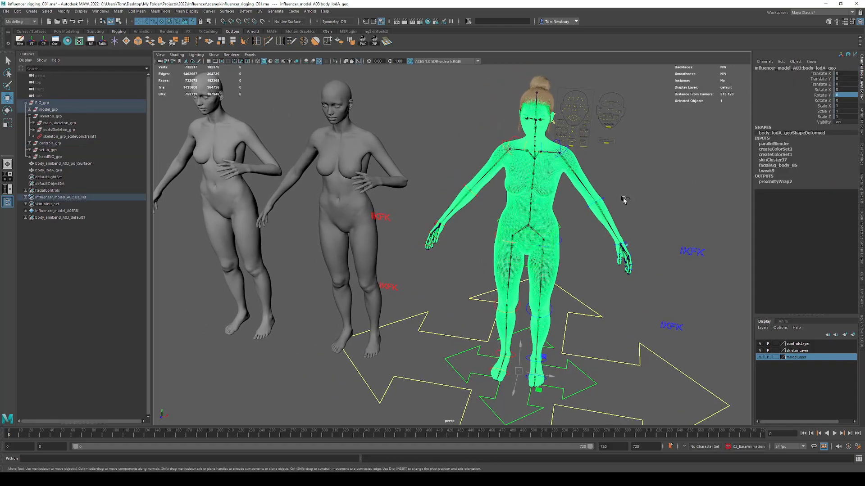
{"action": "key", "text": "ctrl+d"}
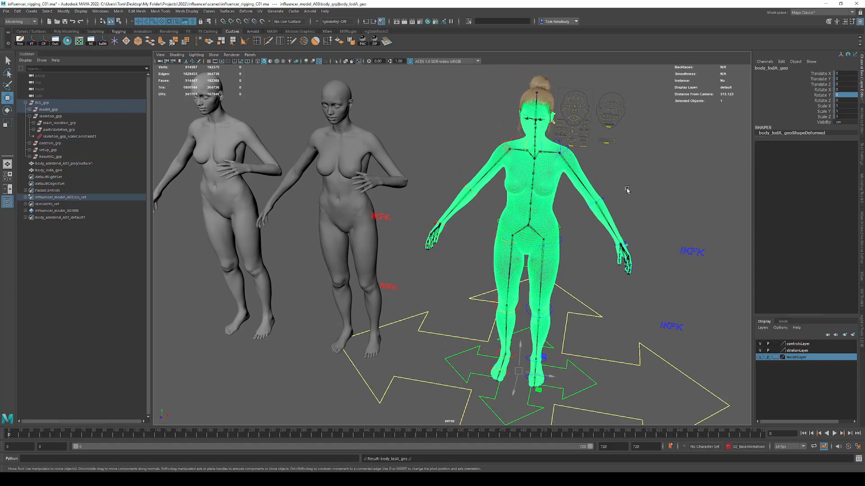
{"action": "left_click", "coordinate": [820, 73]}
{"action": "left_click", "coordinate": [820, 118], "text": "shift"}
{"action": "right_click", "coordinate": [820, 118]}
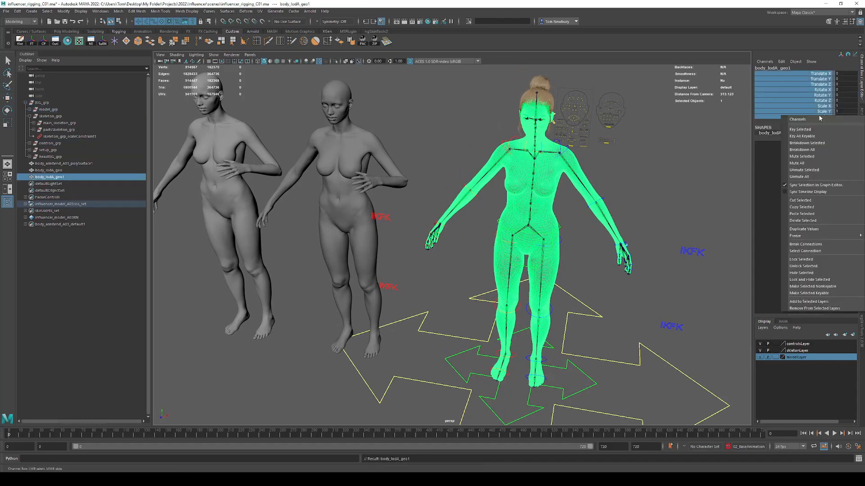
{"action": "left_click", "coordinate": [816, 266]}
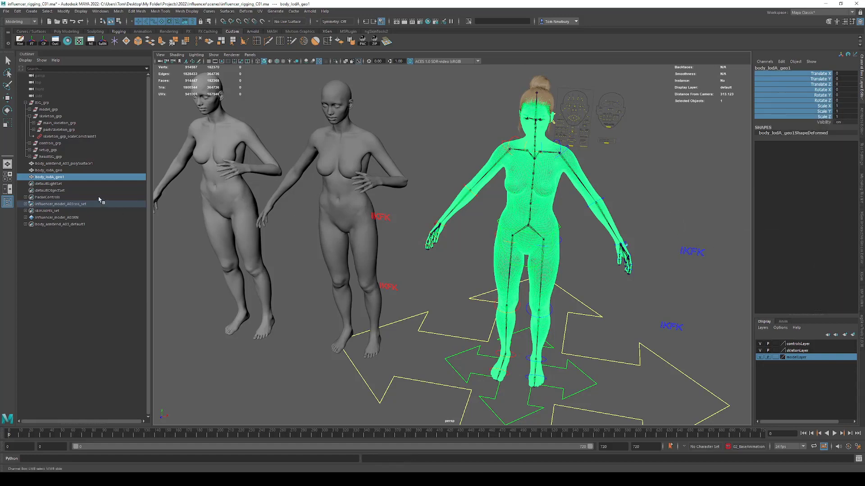
Step: Move the neutral-pose duplicate along X to the far end of the row, beyond the imported sculpt
{"action": "key", "text": "w"}
{"action": "scroll", "coordinate": [545, 230], "scroll_direction": "down", "scroll_amount": 1}
{"action": "left_click_drag", "start_coordinate": [506, 315], "coordinate": [363, 331], "text": "alt"}
{"action": "middle_click_drag", "start_coordinate": [457, 290], "coordinate": [482, 246], "text": "alt"}
{"action": "mouse_move", "coordinate": [482, 247]}
{"action": "left_mouse_down", "text": "alt"}
{"action": "mouse_move", "coordinate": [425, 274]}
{"action": "mouse_move", "coordinate": [399, 268]}
{"action": "mouse_move", "coordinate": [414, 256]}
{"action": "mouse_move", "coordinate": [376, 272]}
{"action": "mouse_move", "coordinate": [490, 233]}
{"action": "left_mouse_up", "text": "alt"}
{"action": "left_click", "coordinate": [425, 260]}
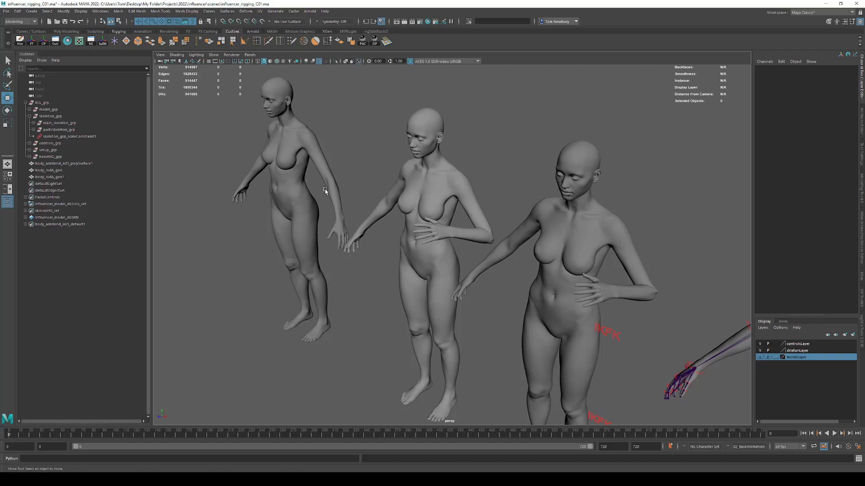
Step: Examine the neutral duplicate, the sculpted arm bend and the bent-arm duplicate beside the rigged character
{"action": "right_click_drag", "start_coordinate": [396, 198], "coordinate": [360, 202], "text": "alt"}
{"action": "middle_click_drag", "start_coordinate": [360, 202], "coordinate": [316, 182], "text": "alt"}
{"action": "right_click_drag", "start_coordinate": [316, 182], "coordinate": [303, 189], "text": "alt"}
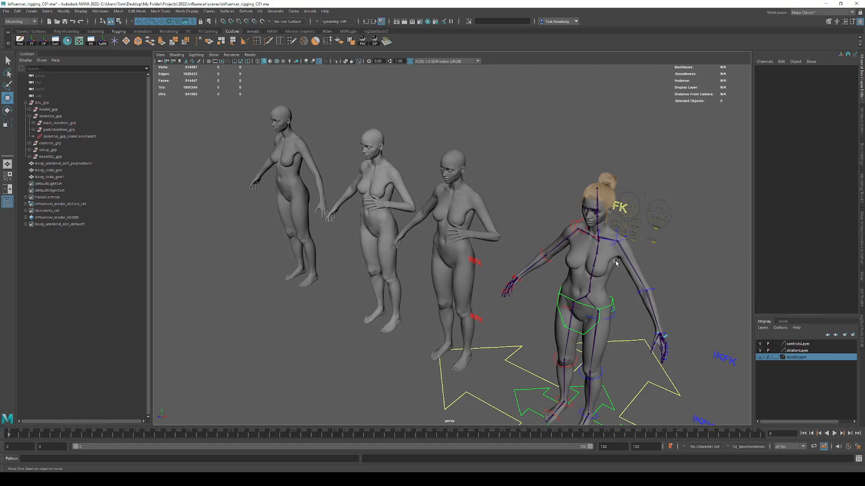
{"action": "left_click_drag", "start_coordinate": [447, 182], "coordinate": [470, 194], "text": "alt"}
{"action": "right_click_drag", "start_coordinate": [471, 194], "coordinate": [531, 202], "text": "alt"}
{"action": "left_click_drag", "start_coordinate": [530, 202], "coordinate": [545, 173], "text": "alt"}
{"action": "right_click_drag", "start_coordinate": [546, 173], "coordinate": [515, 189], "text": "alt"}
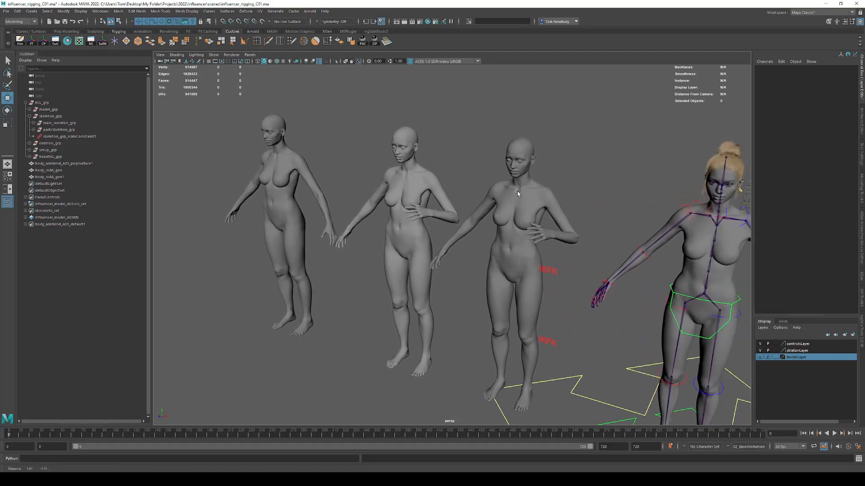
{"action": "left_click_drag", "start_coordinate": [515, 189], "coordinate": [557, 186], "text": "alt"}
{"action": "left_click", "coordinate": [517, 195]}
{"action": "left_click", "coordinate": [557, 186]}
{"action": "right_click_drag", "start_coordinate": [558, 188], "coordinate": [573, 201], "text": "alt"}
{"action": "middle_click_drag", "start_coordinate": [573, 201], "coordinate": [551, 204], "text": "alt"}
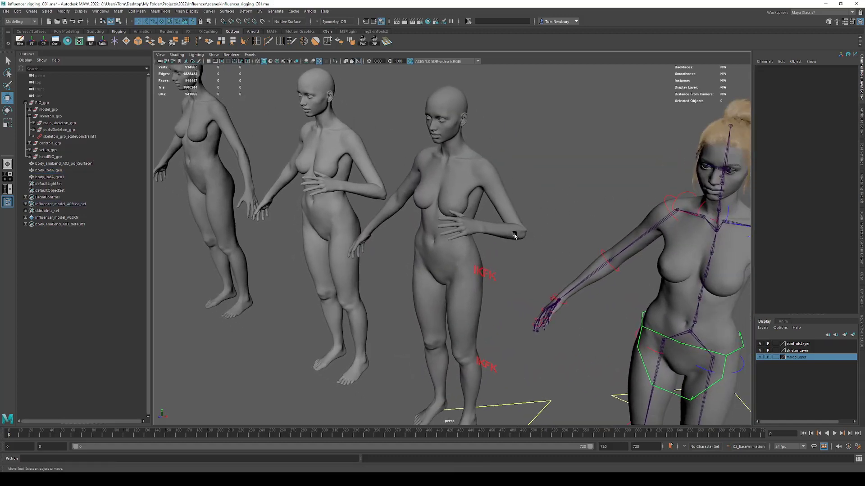
Step: Create a blend shape on the neutral duplicate with the bent-arm duplicate and the sculpt as targets, using Parallel deformation order
{"action": "left_click_drag", "start_coordinate": [556, 213], "coordinate": [531, 191], "text": "alt"}
{"action": "left_click", "coordinate": [503, 185]}
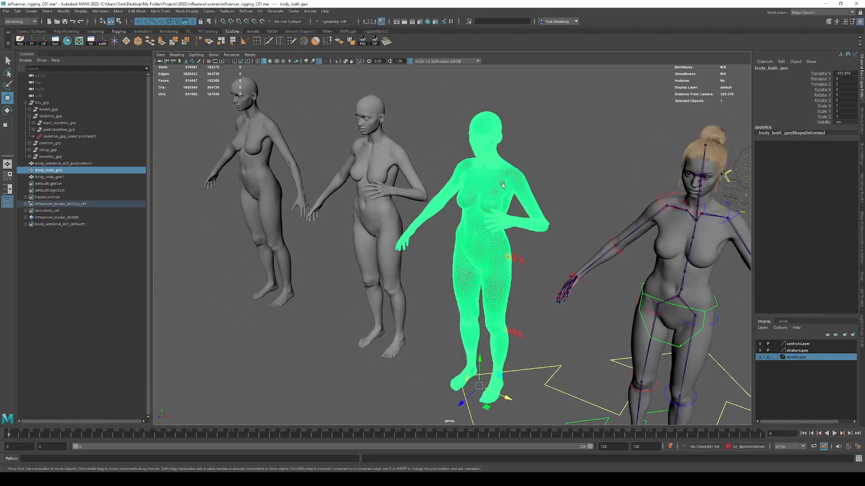
{"action": "left_click", "coordinate": [372, 156], "text": "shift"}
{"action": "left_click_drag", "start_coordinate": [371, 155], "coordinate": [299, 177], "text": "alt"}
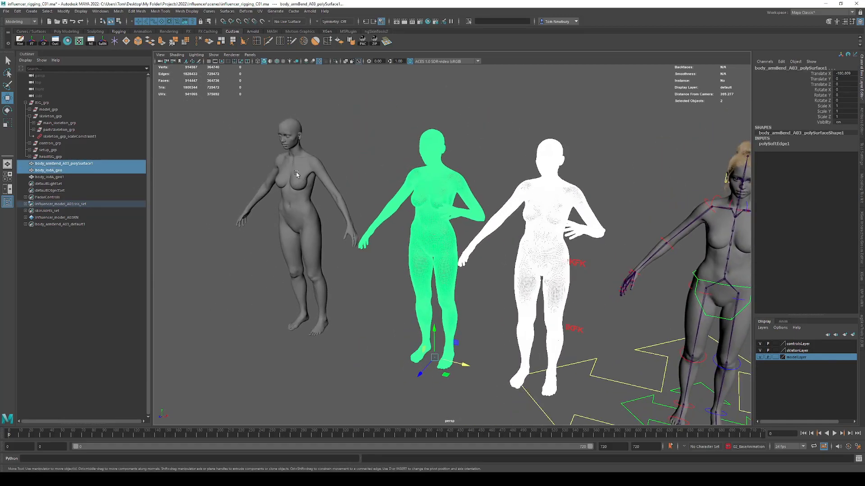
{"action": "left_click", "coordinate": [297, 175], "text": "shift"}
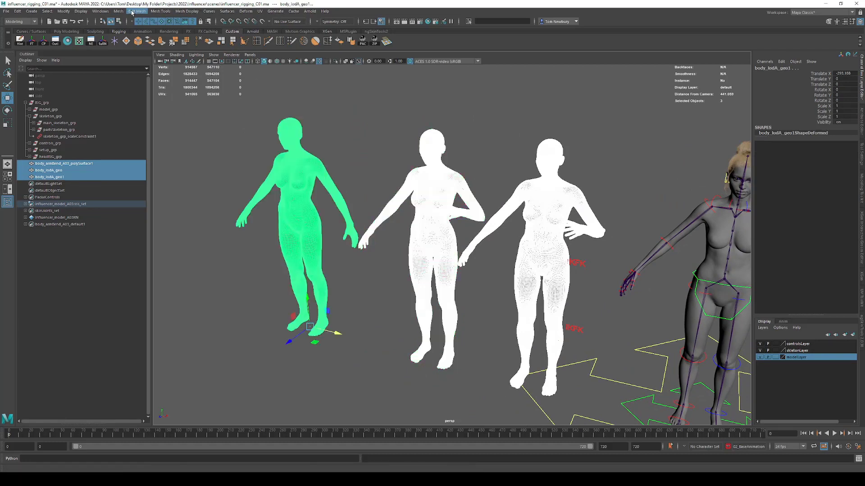
{"action": "left_click", "coordinate": [246, 12]}
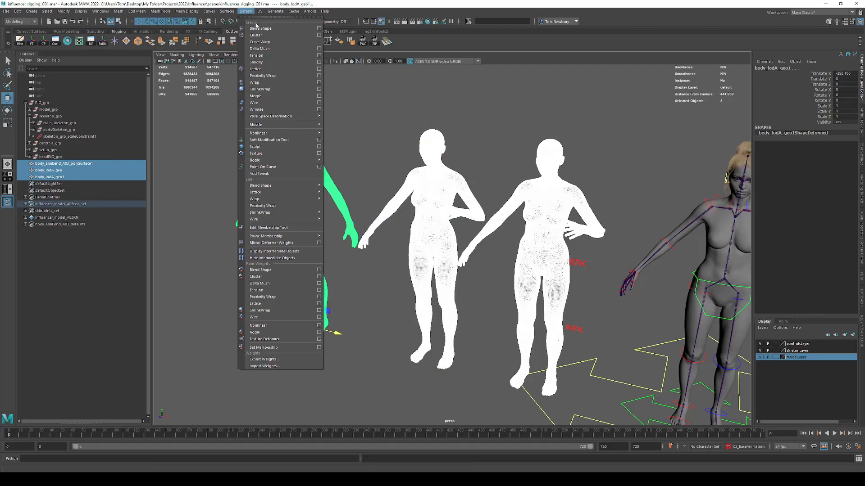
{"action": "left_click", "coordinate": [319, 29]}
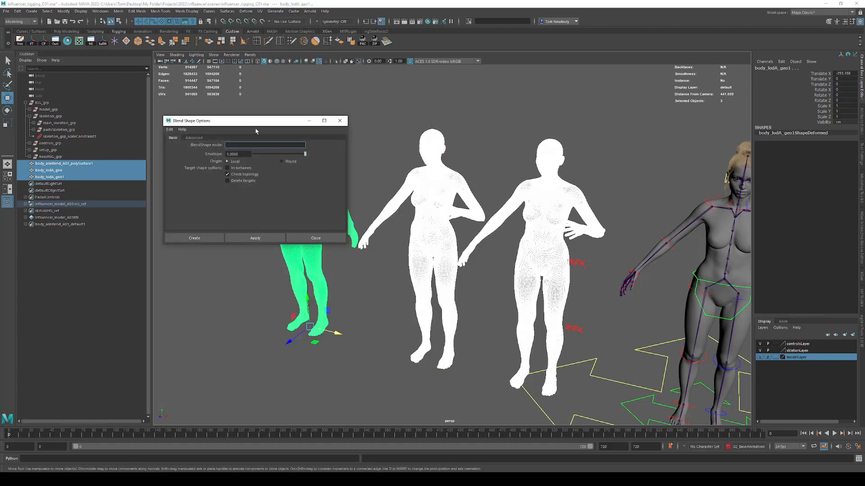
{"action": "left_click_drag", "start_coordinate": [256, 122], "coordinate": [568, 92]}
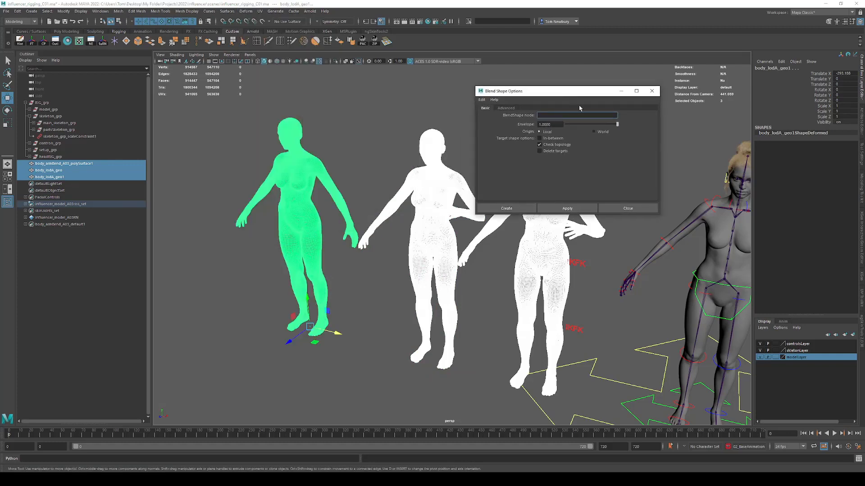
{"action": "left_click", "coordinate": [506, 108]}
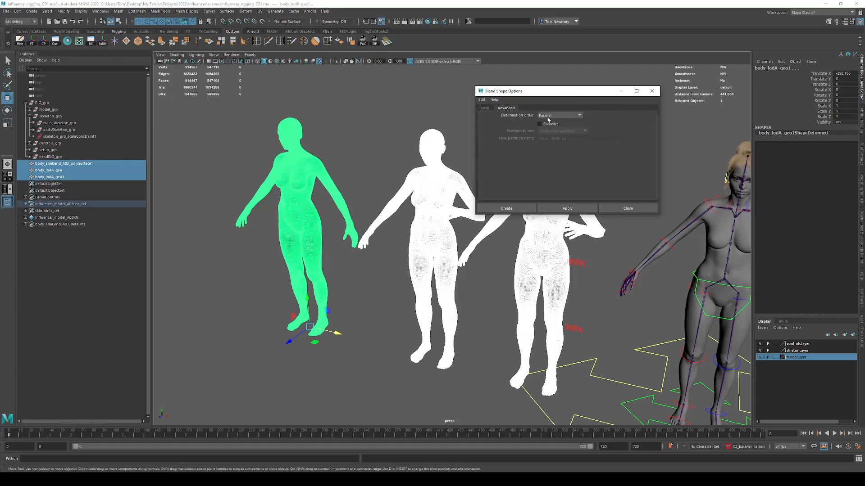
{"action": "left_click", "coordinate": [512, 209]}
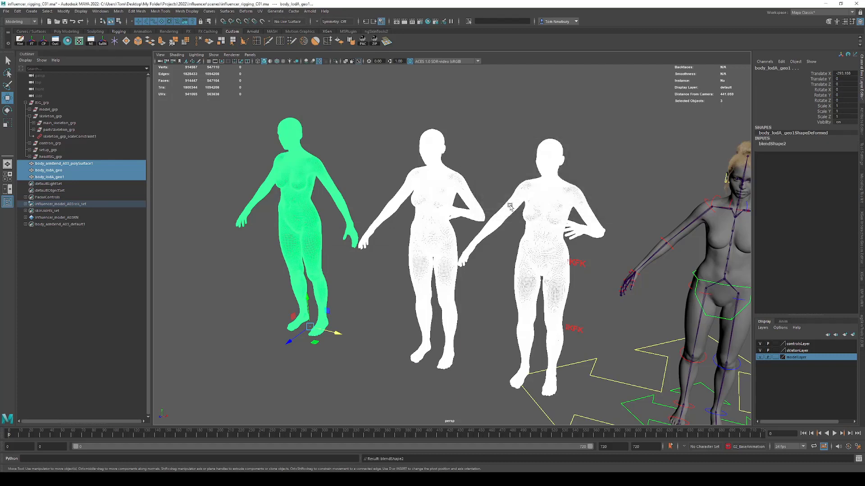
Step: Open the Shape Editor for the neutral duplicate and bring the two blendShape2 targets into view
{"action": "left_click", "coordinate": [493, 138]}
{"action": "middle_click_drag", "start_coordinate": [305, 167], "coordinate": [337, 169], "text": "alt"}
{"action": "scroll", "coordinate": [337, 169], "scroll_direction": "up", "scroll_amount": 2}
{"action": "middle_click_drag", "start_coordinate": [372, 145], "coordinate": [430, 174], "text": "alt"}
{"action": "left_click", "coordinate": [369, 180]}
{"action": "left_click_drag", "start_coordinate": [369, 180], "coordinate": [380, 192], "text": "alt"}
{"action": "left_click", "coordinate": [100, 10]}
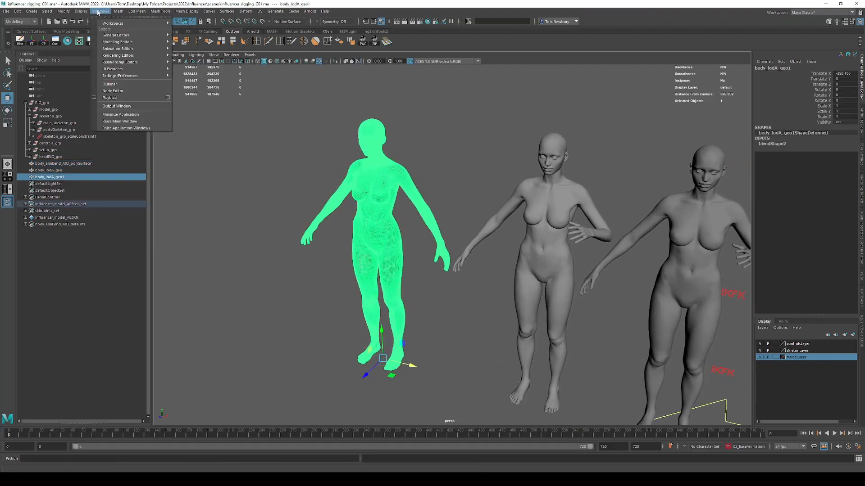
{"action": "mouse_move", "coordinate": [132, 67]}
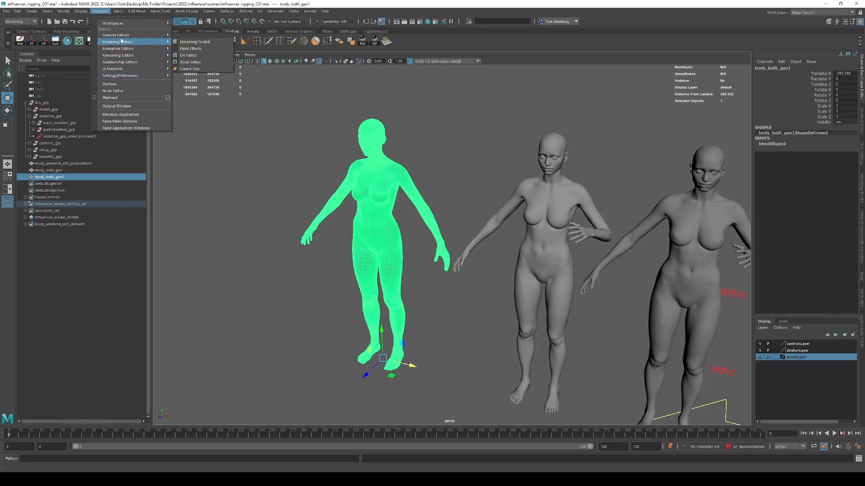
{"action": "mouse_move", "coordinate": [119, 48]}
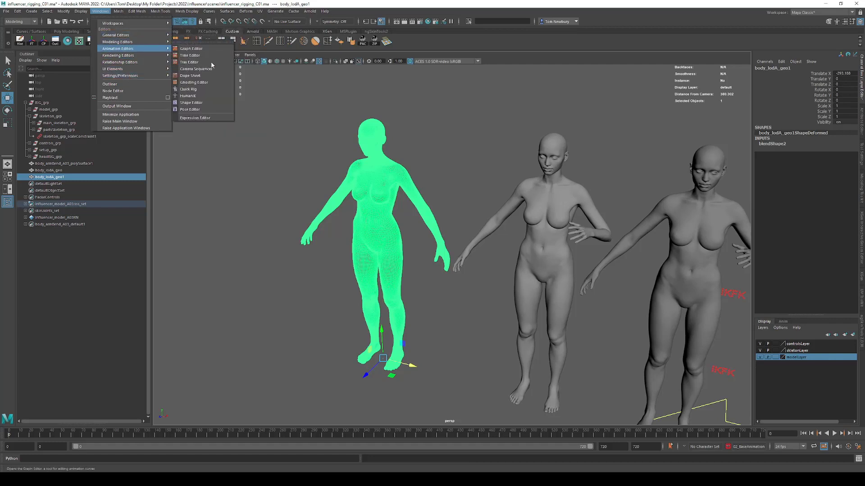
{"action": "left_click", "coordinate": [194, 104]}
{"action": "left_click_drag", "start_coordinate": [251, 74], "coordinate": [212, 70]}
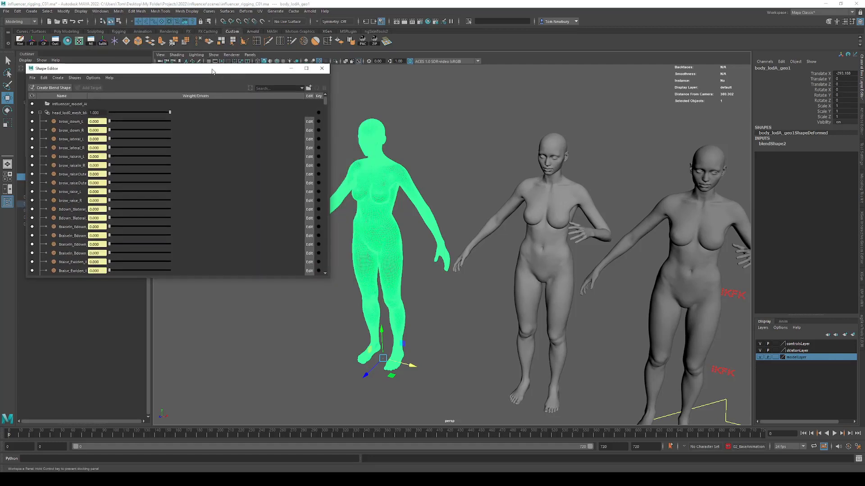
{"action": "left_click_drag", "start_coordinate": [327, 194], "coordinate": [331, 271]}
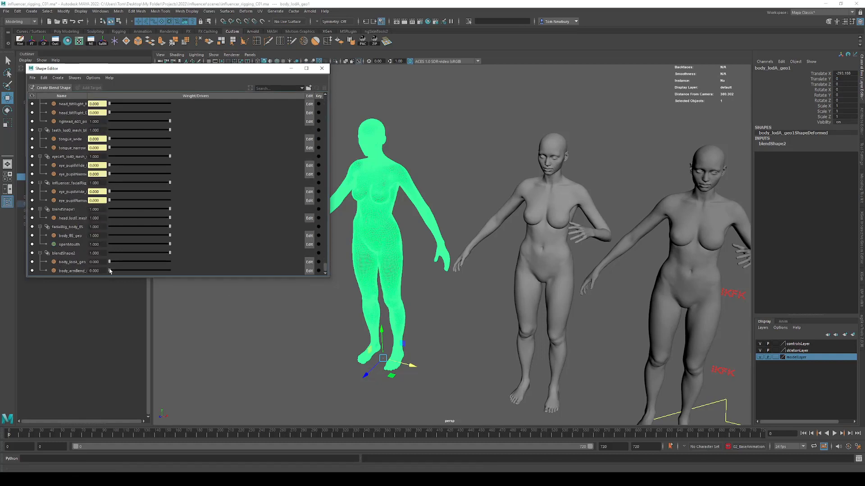
Step: Set the sculpted arm-bend target's weight to 1 on the neutral duplicate
{"action": "left_click", "coordinate": [458, 183]}
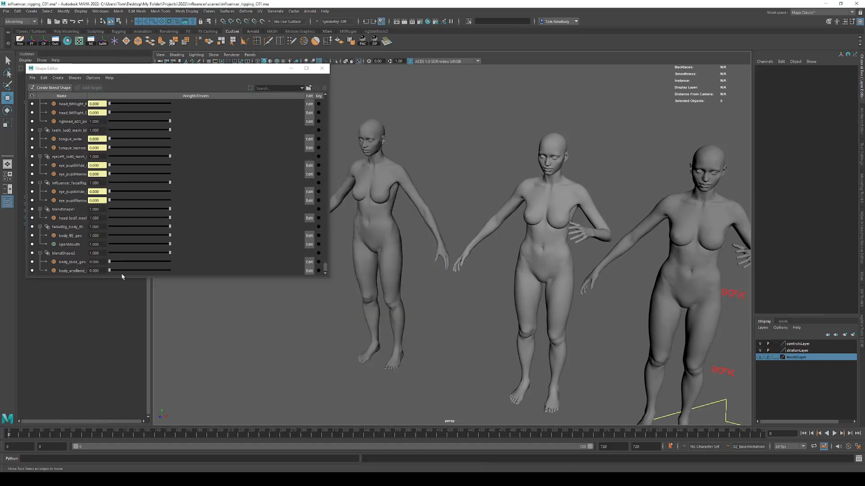
{"action": "left_click_drag", "start_coordinate": [109, 270], "coordinate": [190, 272]}
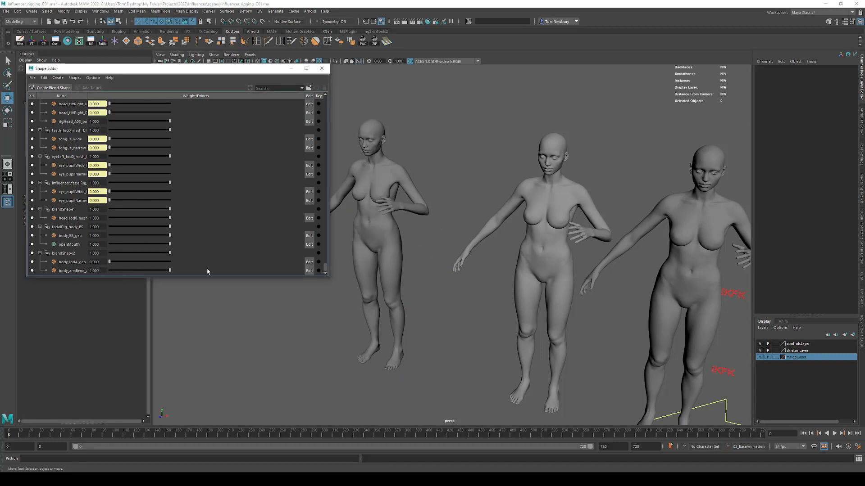
{"action": "left_click_drag", "start_coordinate": [455, 193], "coordinate": [394, 212], "text": "alt"}
{"action": "middle_click_drag", "start_coordinate": [393, 212], "coordinate": [469, 230], "text": "alt"}
{"action": "right_click_drag", "start_coordinate": [469, 230], "coordinate": [567, 266], "text": "alt"}
{"action": "left_click_drag", "start_coordinate": [487, 252], "coordinate": [429, 266], "text": "alt"}
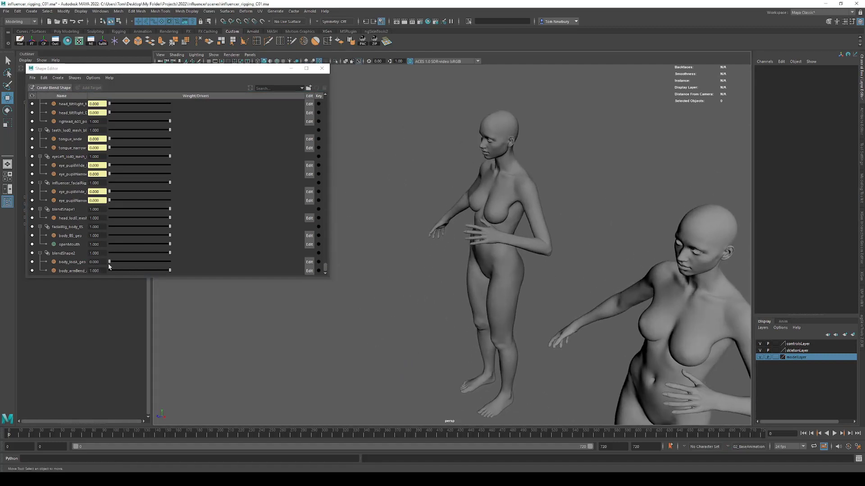
Step: Set the bent-arm duplicate's target weight to -1 to subtract the posed bend from the sculpt
{"action": "left_click_drag", "start_coordinate": [110, 262], "coordinate": [201, 260]}
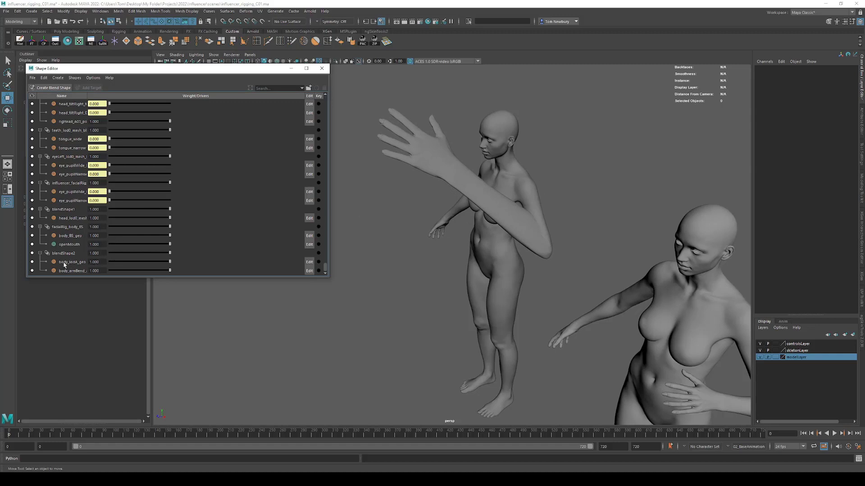
{"action": "left_click", "coordinate": [90, 262]}
{"action": "type", "text": "-"}
{"action": "key", "text": "Return"}
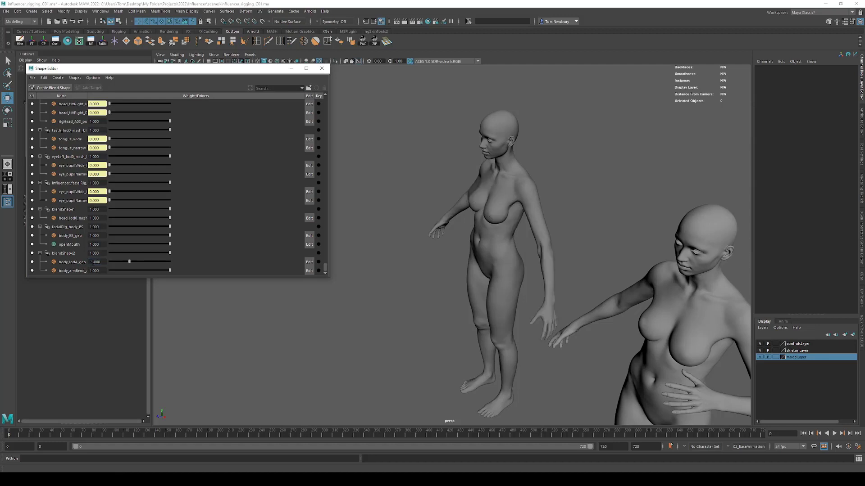
Step: Examine the elbow of the blended neutral duplicate up close and beside the two bent-arm meshes
{"action": "left_click_drag", "start_coordinate": [547, 254], "coordinate": [579, 264], "text": "alt"}
{"action": "middle_click_drag", "start_coordinate": [500, 199], "coordinate": [509, 236], "text": "alt"}
{"action": "right_click_drag", "start_coordinate": [471, 246], "coordinate": [521, 280], "text": "alt"}
{"action": "left_click_drag", "start_coordinate": [521, 280], "coordinate": [543, 284], "text": "alt"}
{"action": "right_click_drag", "start_coordinate": [576, 258], "coordinate": [525, 247], "text": "alt"}
{"action": "middle_click_drag", "start_coordinate": [525, 247], "coordinate": [544, 256], "text": "alt"}
{"action": "right_click_drag", "start_coordinate": [544, 255], "coordinate": [421, 243], "text": "alt"}
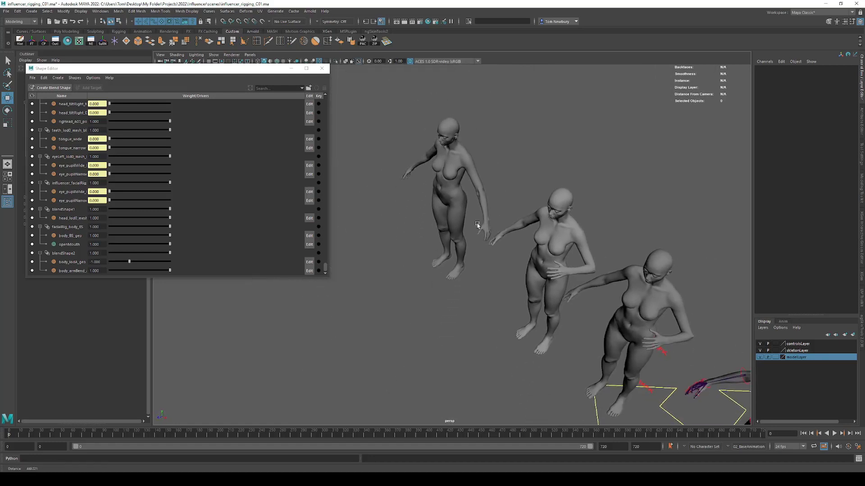
Step: Delete the construction history of the blended neutral duplicate to bake in the corrective shape
{"action": "mouse_move", "coordinate": [459, 223]}
{"action": "left_mouse_down", "text": "alt"}
{"action": "mouse_move", "coordinate": [428, 212]}
{"action": "mouse_move", "coordinate": [480, 230]}
{"action": "mouse_move", "coordinate": [444, 216]}
{"action": "mouse_move", "coordinate": [450, 224]}
{"action": "left_mouse_up", "text": "alt"}
{"action": "left_click", "coordinate": [428, 211]}
{"action": "left_click", "coordinate": [22, 42]}
Step: Delete the bent-arm duplicate and the sculpted arm-bend mesh from the scene
{"action": "right_click_drag", "start_coordinate": [409, 169], "coordinate": [448, 174], "text": "alt"}
{"action": "left_click", "coordinate": [457, 131]}
{"action": "left_click_drag", "start_coordinate": [447, 174], "coordinate": [580, 195], "text": "alt"}
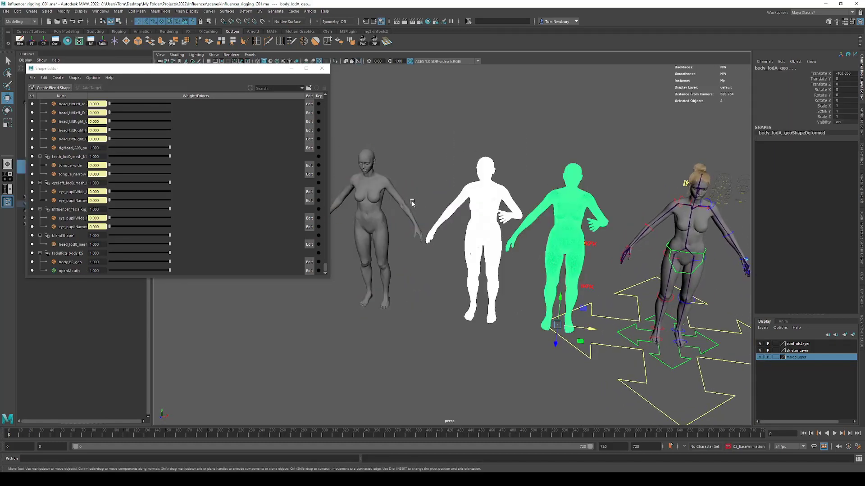
{"action": "key", "text": "Delete"}
Step: Move the baked corrective mesh along X to about -126, next to the rigged character
{"action": "left_click", "coordinate": [375, 188]}
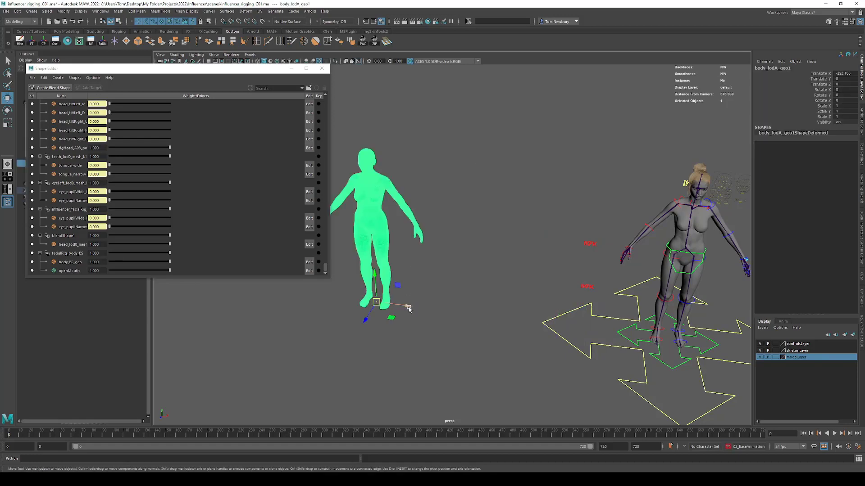
{"action": "left_click_drag", "start_coordinate": [409, 309], "coordinate": [579, 300]}
{"action": "scroll", "coordinate": [566, 275], "scroll_direction": "up", "scroll_amount": 3}
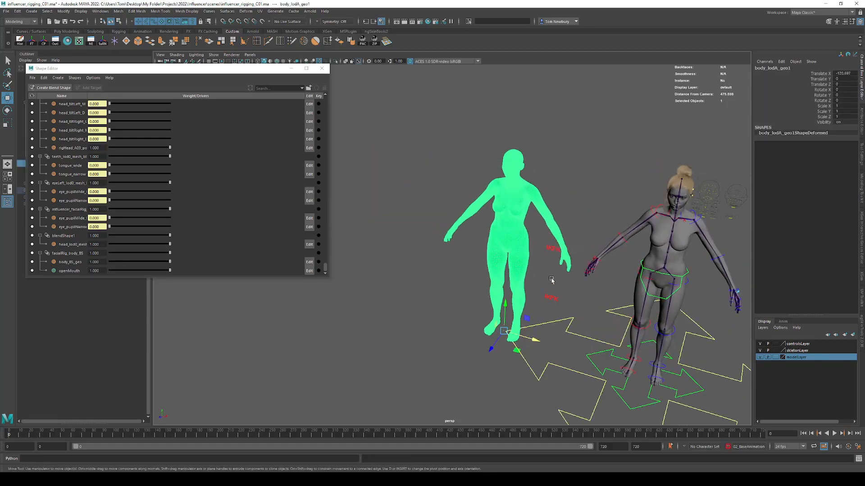
{"action": "scroll", "coordinate": [565, 275], "scroll_direction": "up", "scroll_amount": 3}
{"action": "left_click_drag", "start_coordinate": [635, 280], "coordinate": [560, 284], "text": "alt"}
{"action": "scroll", "coordinate": [560, 284], "scroll_direction": "up", "scroll_amount": 3}
{"action": "middle_click_drag", "start_coordinate": [560, 284], "coordinate": [509, 270], "text": "alt"}
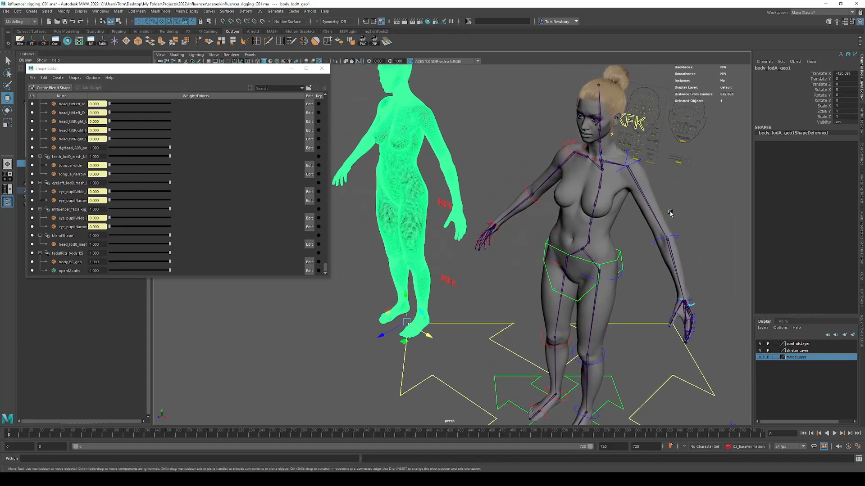
Step: Create a blend shape on the rigged body mesh with the baked corrective mesh as its target
{"action": "left_click", "coordinate": [573, 198], "text": "shift"}
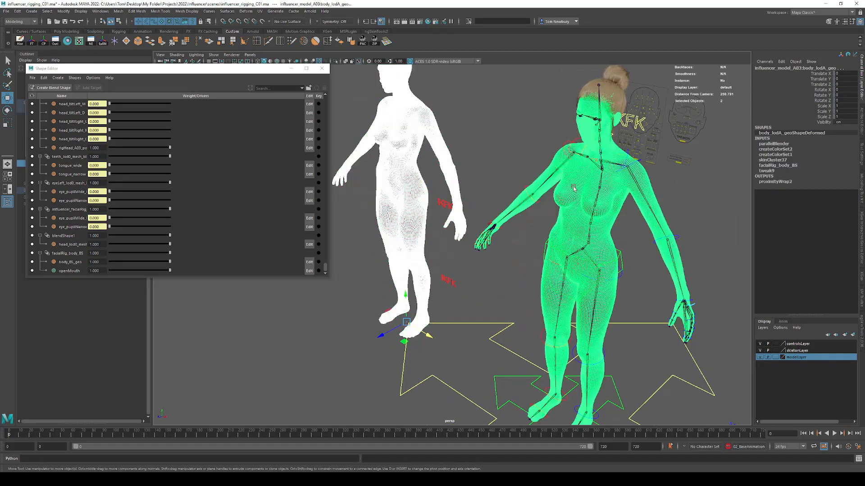
{"action": "left_click", "coordinate": [245, 11]}
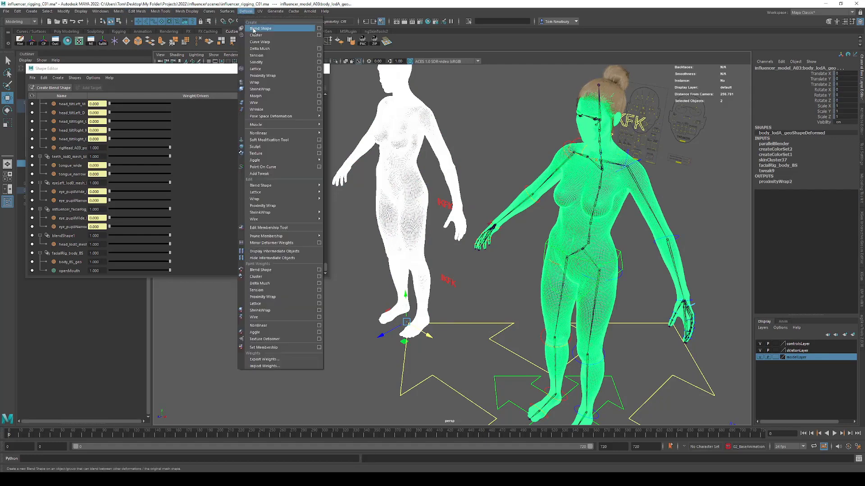
{"action": "left_click", "coordinate": [254, 28]}
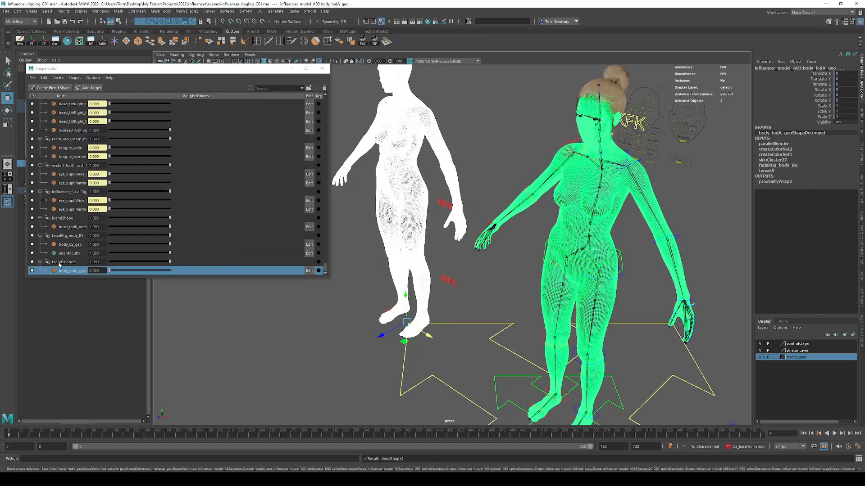
Step: Rename the rigged body's new blend shape node to Larm_corrective
{"action": "left_click", "coordinate": [64, 262]}
{"action": "left_click", "coordinate": [64, 262]}
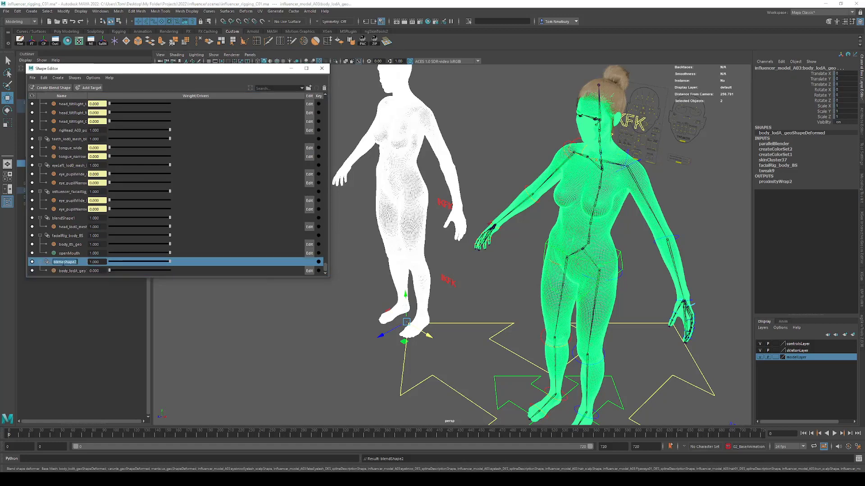
{"action": "type", "text": "Larm_corrective"}
{"action": "key", "text": "Return"}
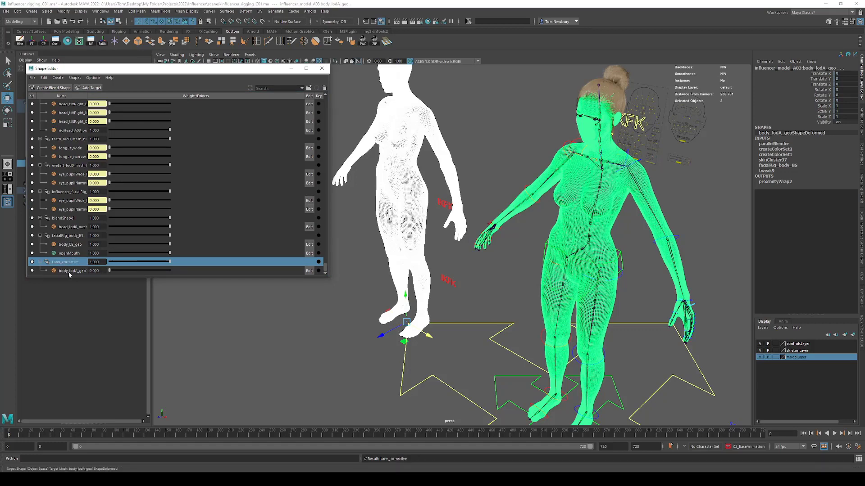
Step: Rename the node's target to Larm_corrective_BS and widen the Shape Editor's name column to show it fully
{"action": "left_click", "coordinate": [69, 271]}
{"action": "left_click", "coordinate": [70, 270]}
{"action": "type", "text": "Lar"}
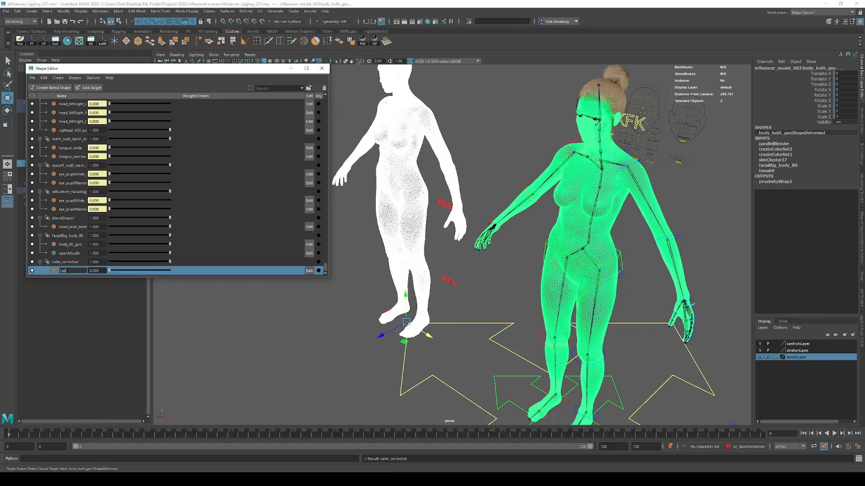
{"action": "type", "text": "m_corrective_B"}
{"action": "key", "text": "Return"}
{"action": "left_click_drag", "start_coordinate": [87, 97], "coordinate": [103, 96]}
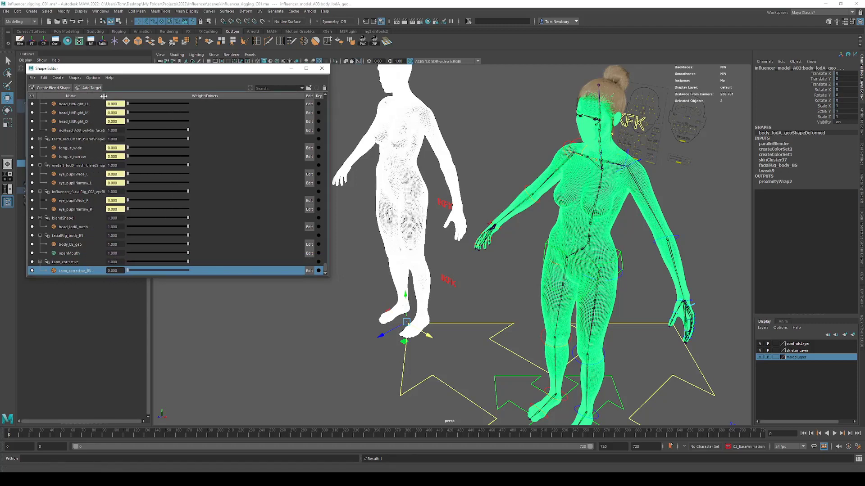
Step: Test the Larm_corrective_BS weight between 0 and 1 on the character's straight left arm
{"action": "left_click", "coordinate": [228, 306]}
{"action": "left_click_drag", "start_coordinate": [432, 272], "coordinate": [378, 261], "text": "alt"}
{"action": "left_click_drag", "start_coordinate": [127, 273], "coordinate": [525, 239]}
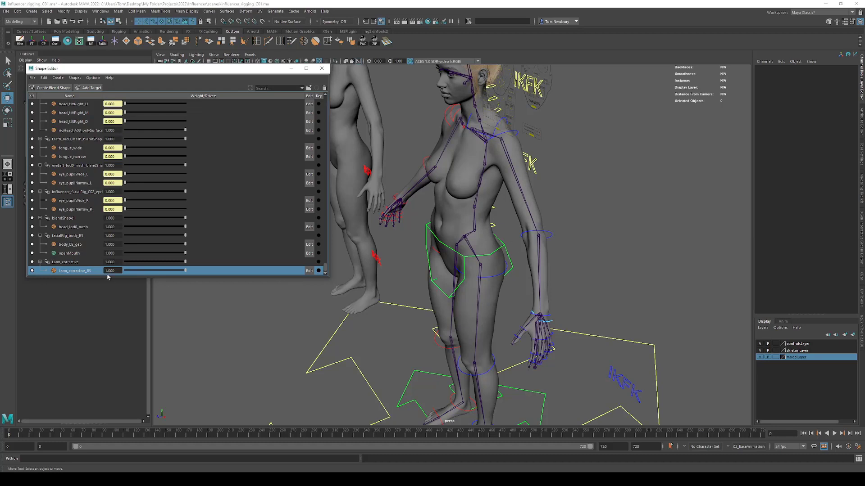
Step: Bend the character's left arm by setting the elbow FK control's Rotate Y to -97
{"action": "left_click", "coordinate": [558, 236]}
{"action": "key", "text": "e"}
{"action": "left_click_drag", "start_coordinate": [519, 257], "coordinate": [501, 229]}
{"action": "left_click", "coordinate": [850, 73]}
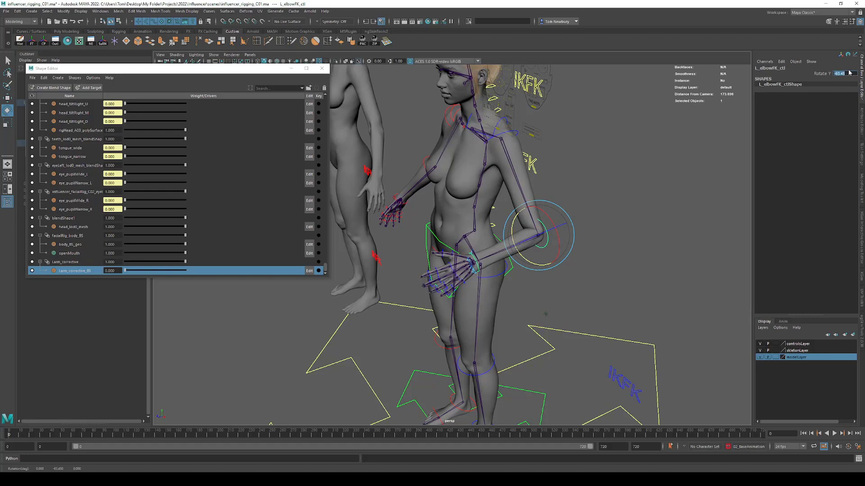
{"action": "key", "text": "BackSpace"}
{"action": "type", "text": "-97"}
{"action": "key", "text": "Return"}
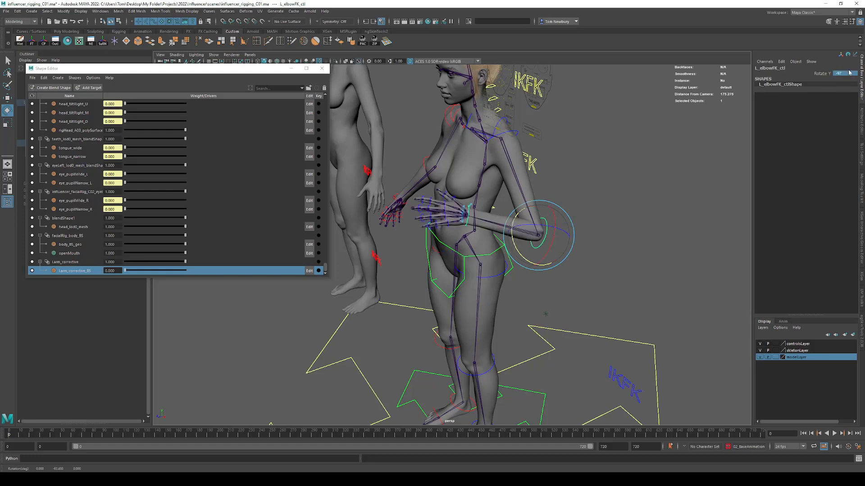
Step: Compare the bent left elbow with and without the correction by varying the Larm_corrective_BS weight between 0 and 1
{"action": "left_click", "coordinate": [648, 246]}
{"action": "left_click_drag", "start_coordinate": [648, 245], "coordinate": [573, 251], "text": "alt"}
{"action": "left_click_drag", "start_coordinate": [132, 272], "coordinate": [127, 273]}
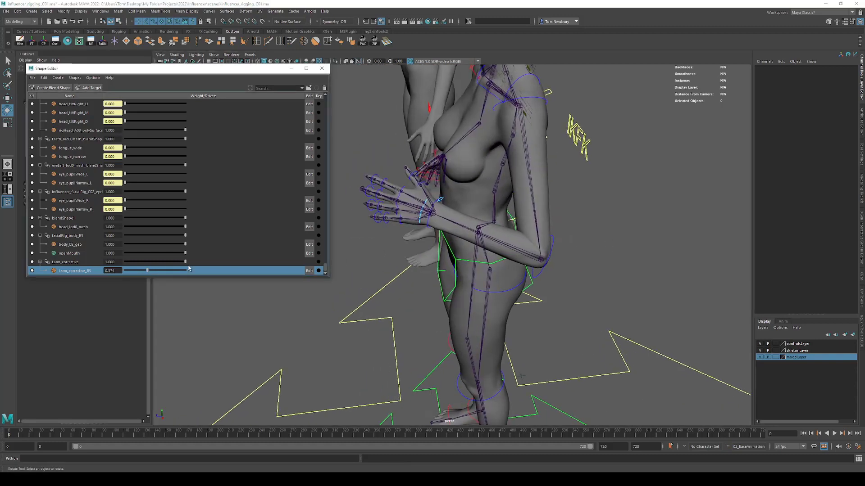
{"action": "left_click_drag", "start_coordinate": [196, 269], "coordinate": [330, 269]}
{"action": "left_click_drag", "start_coordinate": [157, 275], "coordinate": [504, 270]}
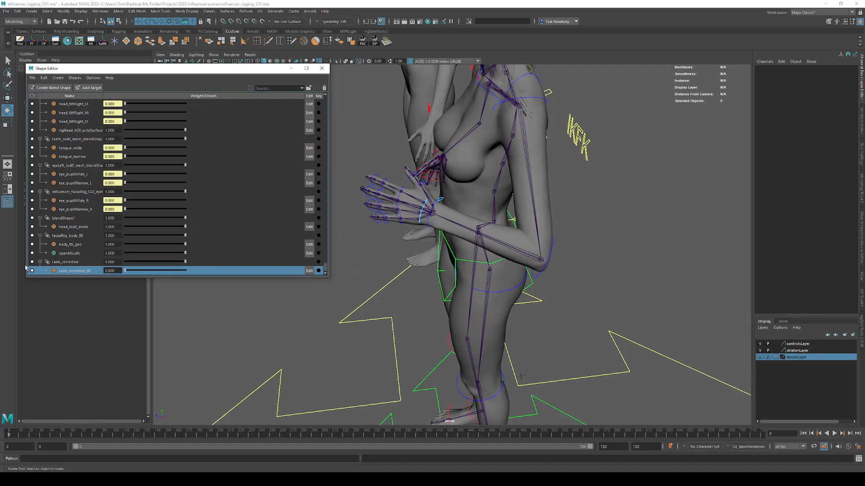
Step: Straighten the character's left arm by setting the elbow FK control's Rotate Y to 0
{"action": "left_click_drag", "start_coordinate": [23, 268], "coordinate": [14, 267]}
{"action": "scroll", "coordinate": [500, 253], "scroll_direction": "down", "scroll_amount": 6}
{"action": "left_click_drag", "start_coordinate": [501, 254], "coordinate": [442, 265], "text": "alt"}
{"action": "scroll", "coordinate": [442, 264], "scroll_direction": "up", "scroll_amount": 5}
{"action": "scroll", "coordinate": [526, 223], "scroll_direction": "up", "scroll_amount": 4}
{"action": "left_click", "coordinate": [536, 256]}
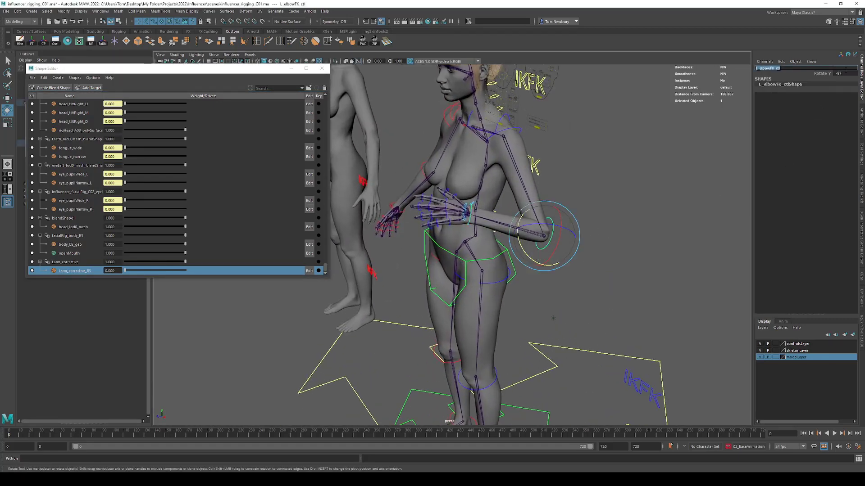
{"action": "double_click", "coordinate": [846, 73]}
{"action": "type", "text": "0"}
{"action": "key", "text": "Return"}
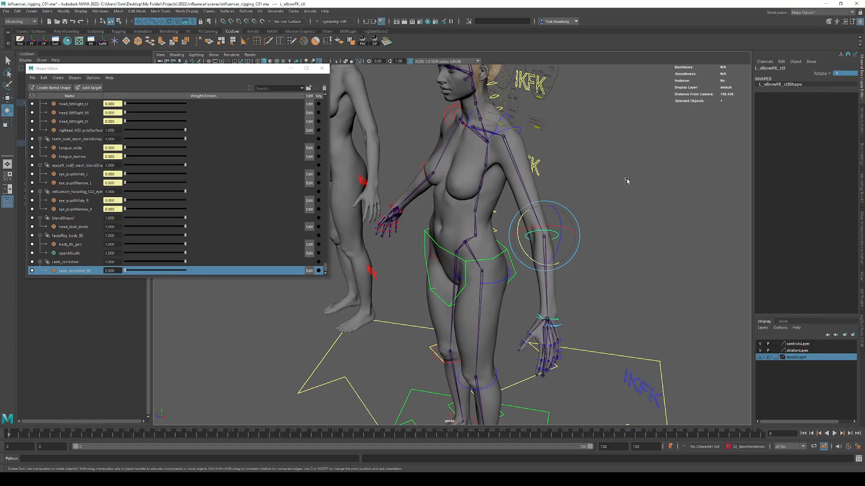
Step: Select the Larm_corrective blend shape node and open Set Driven Key with its Larm_corrective_BS weight as the driven attribute
{"action": "middle_click_drag", "start_coordinate": [609, 173], "coordinate": [667, 207], "text": "alt"}
{"action": "right_click_drag", "start_coordinate": [667, 207], "coordinate": [642, 177], "text": "alt"}
{"action": "middle_click_drag", "start_coordinate": [643, 177], "coordinate": [618, 184], "text": "alt"}
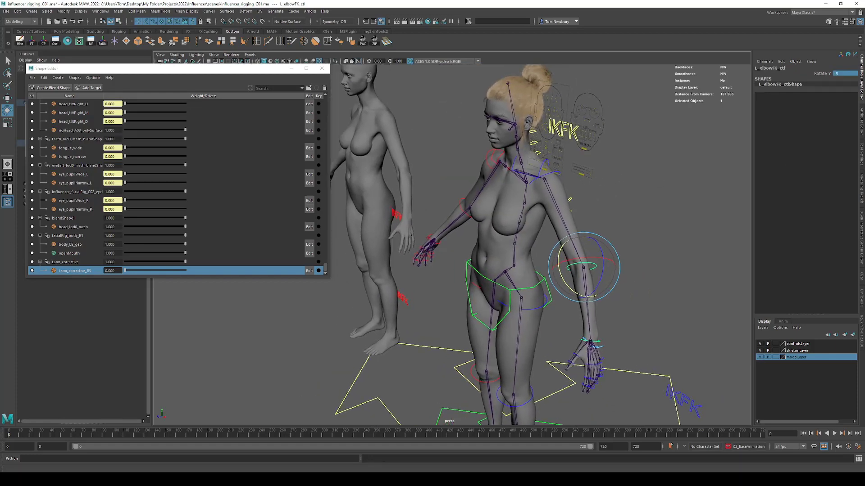
{"action": "left_click", "coordinate": [60, 263]}
{"action": "right_click", "coordinate": [60, 265]}
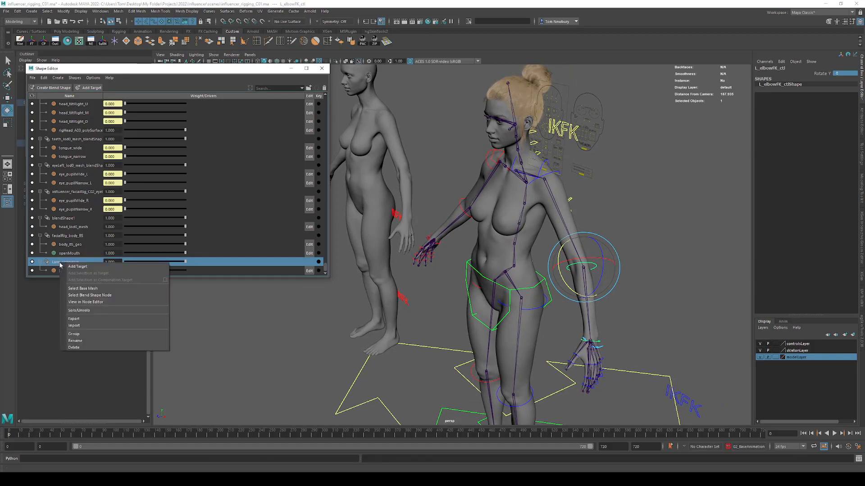
{"action": "left_click", "coordinate": [94, 295]}
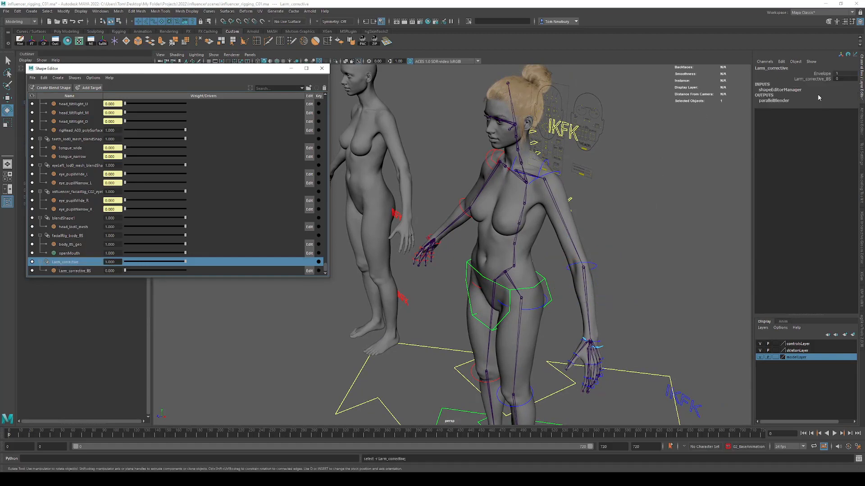
{"action": "left_click", "coordinate": [808, 79]}
{"action": "left_click", "coordinate": [782, 65]}
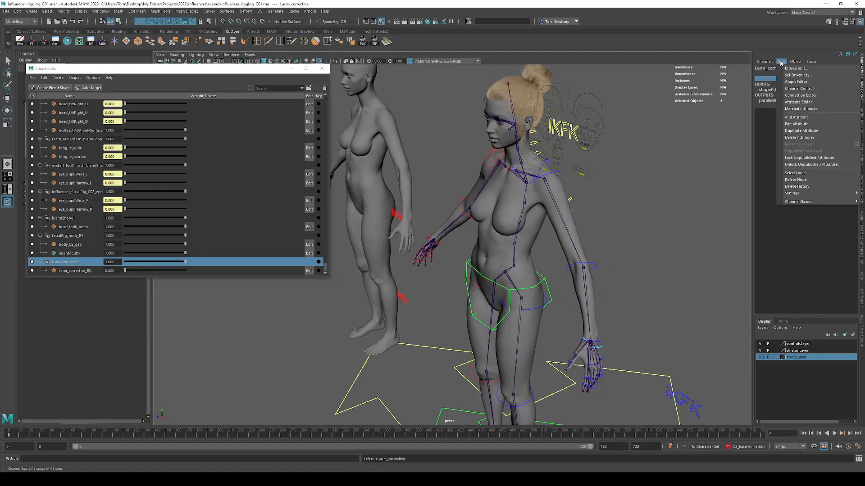
{"action": "left_click", "coordinate": [797, 77]}
{"action": "left_click_drag", "start_coordinate": [247, 139], "coordinate": [328, 138]}
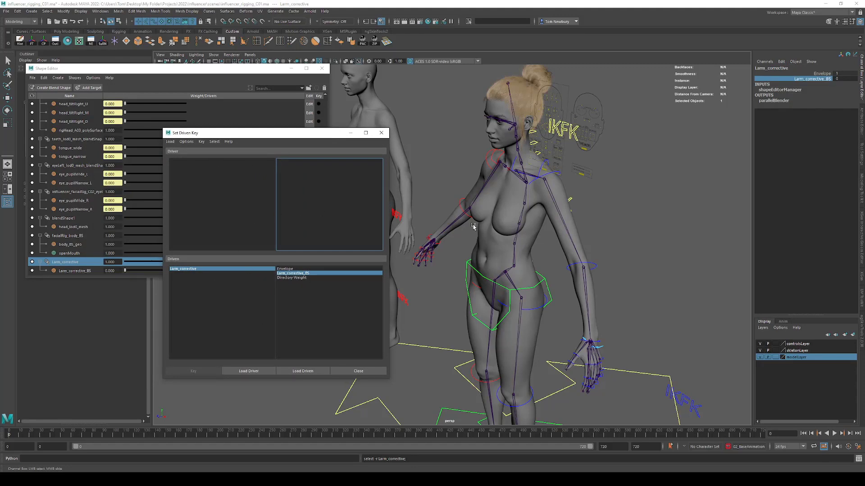
Step: Load L_elbow_jnt as the driver with Rotate Y and key Larm_corrective_BS at weight 0 for the straight arm
{"action": "scroll", "coordinate": [576, 272], "scroll_direction": "up", "scroll_amount": 3}
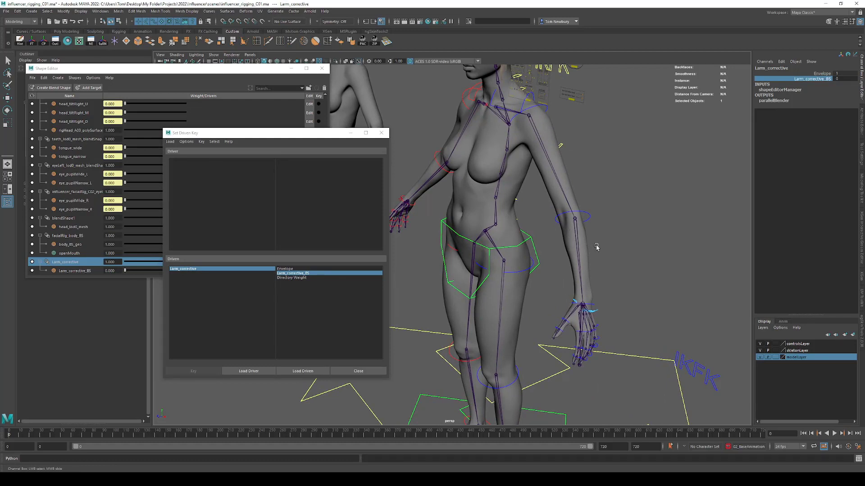
{"action": "left_click_drag", "start_coordinate": [594, 249], "coordinate": [564, 262]}
{"action": "key", "text": "e"}
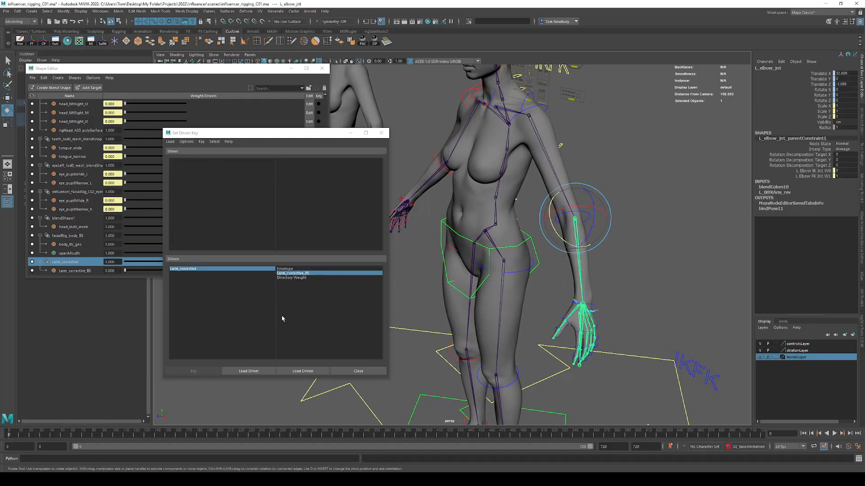
{"action": "left_click", "coordinate": [250, 371]}
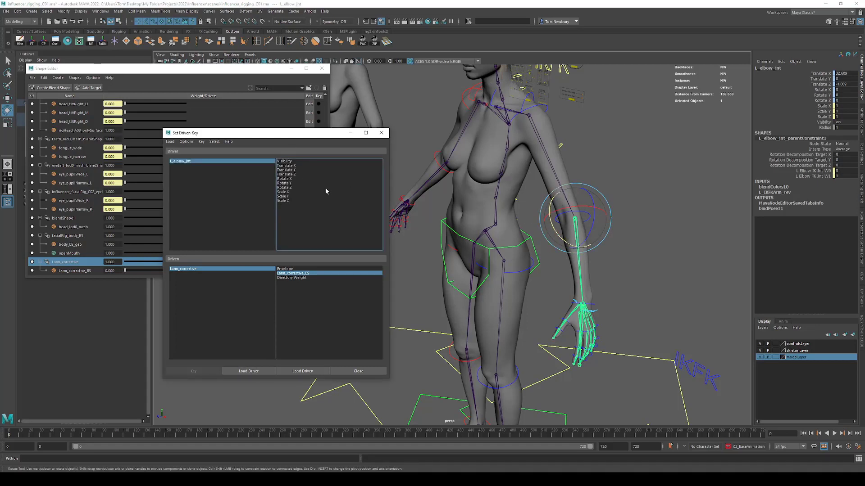
{"action": "left_click", "coordinate": [285, 183]}
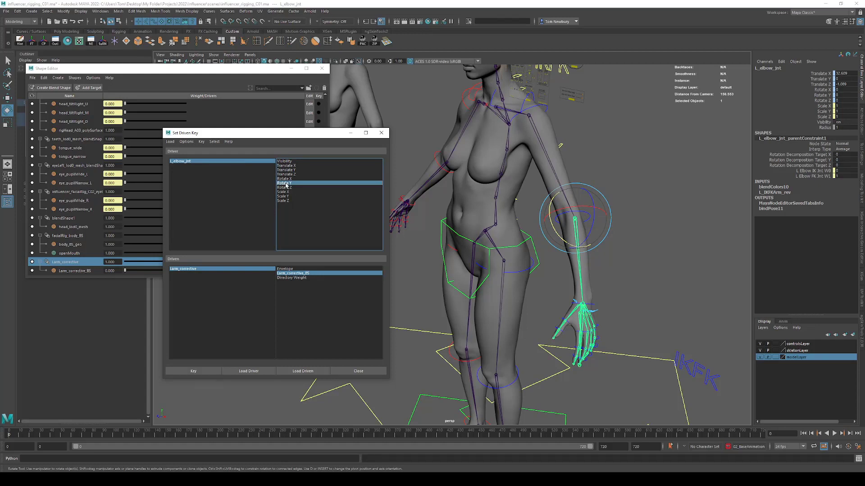
{"action": "left_click_drag", "start_coordinate": [257, 135], "coordinate": [310, 129]}
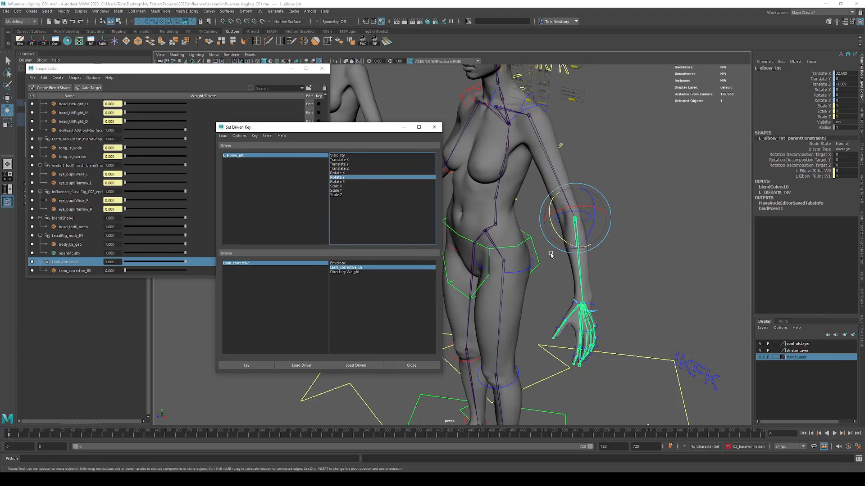
{"action": "left_click", "coordinate": [245, 365]}
Step: Bend the left elbow with its FK control's Rotate Y and key Larm_corrective_BS at weight 1 in that pose
{"action": "left_click", "coordinate": [571, 223]}
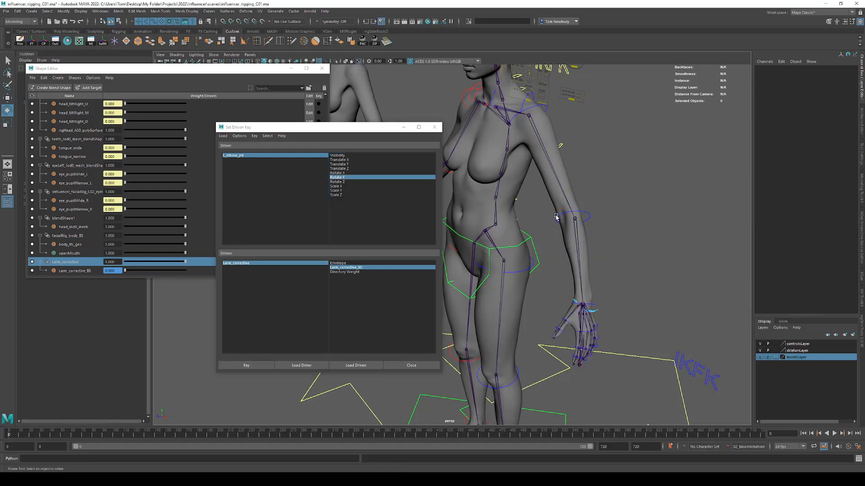
{"action": "left_click", "coordinate": [557, 217]}
{"action": "left_click_drag", "start_coordinate": [549, 239], "coordinate": [582, 200]}
{"action": "double_click", "coordinate": [845, 72]}
{"action": "key", "text": "BackSpace"}
{"action": "key", "text": "Return"}
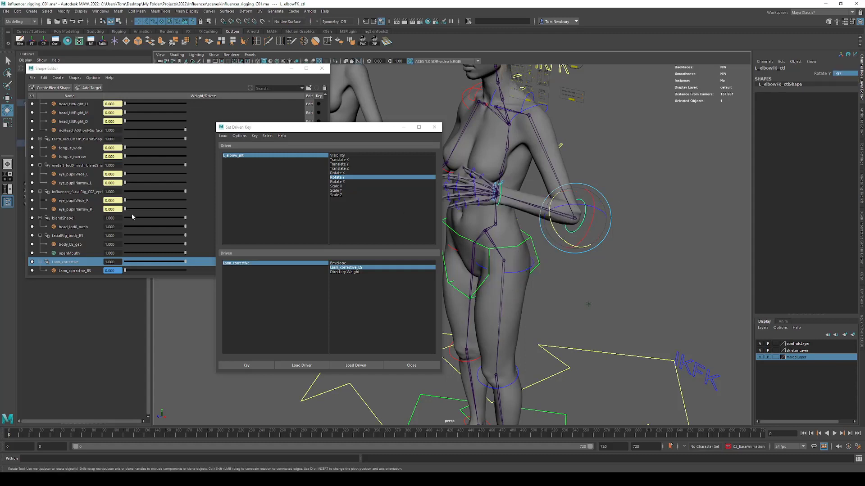
{"action": "left_click_drag", "start_coordinate": [126, 272], "coordinate": [192, 273]}
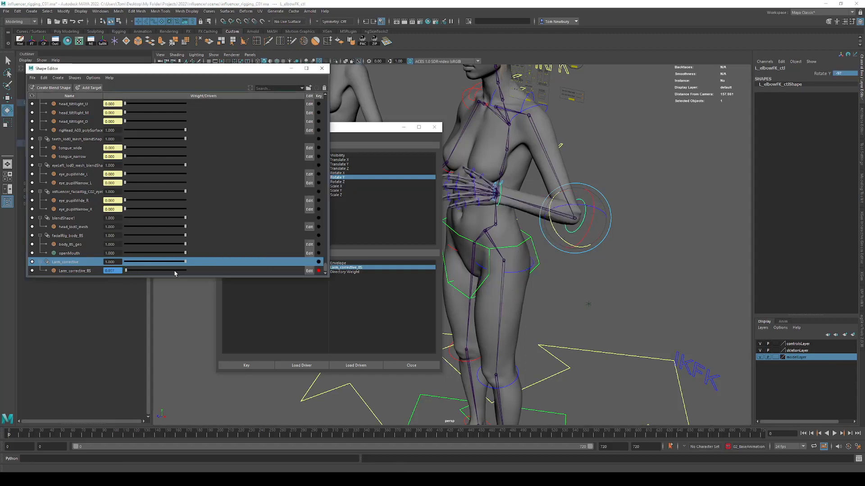
{"action": "left_click", "coordinate": [243, 365]}
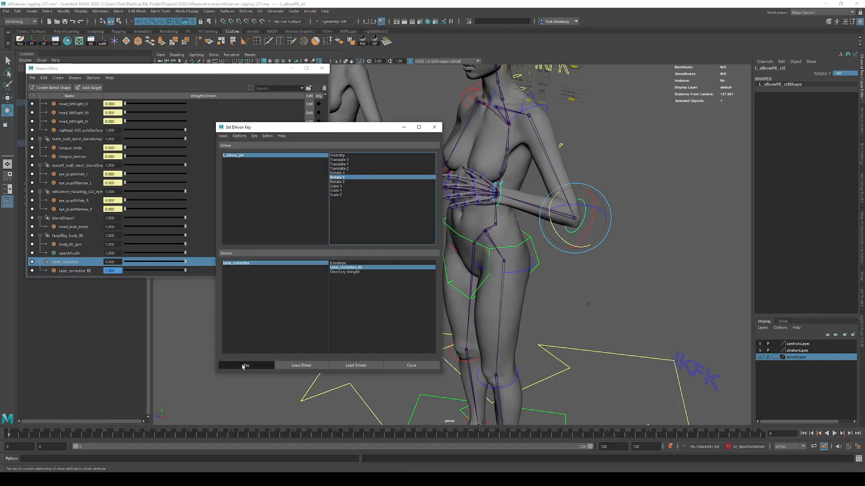
Step: Test the driven correction by rotating the left elbow FK control through different bends and inspecting the elbow from several angles
{"action": "left_click", "coordinate": [662, 266]}
{"action": "left_click", "coordinate": [584, 213]}
{"action": "left_click_drag", "start_coordinate": [610, 236], "coordinate": [643, 209], "text": "alt"}
{"action": "mouse_move", "coordinate": [583, 258]}
{"action": "left_mouse_down"}
{"action": "mouse_move", "coordinate": [649, 275]}
{"action": "mouse_move", "coordinate": [598, 264]}
{"action": "left_mouse_up"}
{"action": "left_click_drag", "start_coordinate": [612, 257], "coordinate": [621, 255], "text": "alt"}
{"action": "right_click_drag", "start_coordinate": [622, 255], "coordinate": [647, 276], "text": "alt"}
{"action": "left_click_drag", "start_coordinate": [646, 276], "coordinate": [643, 272], "text": "alt"}
{"action": "middle_click_drag", "start_coordinate": [643, 272], "coordinate": [638, 293], "text": "alt"}
{"action": "key", "text": "q"}
{"action": "left_click_drag", "start_coordinate": [638, 292], "coordinate": [560, 260], "text": "alt"}
{"action": "right_click_drag", "start_coordinate": [591, 265], "coordinate": [548, 268], "text": "alt"}
{"action": "left_click_drag", "start_coordinate": [548, 268], "coordinate": [601, 248], "text": "alt"}
{"action": "middle_click_drag", "start_coordinate": [601, 248], "coordinate": [618, 219], "text": "alt"}
{"action": "left_click_drag", "start_coordinate": [619, 219], "coordinate": [605, 235], "text": "alt"}
{"action": "key", "text": "e"}
{"action": "left_click_drag", "start_coordinate": [561, 278], "coordinate": [523, 276]}
{"action": "right_click_drag", "start_coordinate": [523, 276], "coordinate": [577, 289], "text": "alt"}
{"action": "left_click_drag", "start_coordinate": [576, 290], "coordinate": [584, 328], "text": "alt"}
{"action": "middle_click_drag", "start_coordinate": [584, 328], "coordinate": [583, 296], "text": "alt"}
{"action": "left_click_drag", "start_coordinate": [583, 296], "coordinate": [590, 282], "text": "alt"}
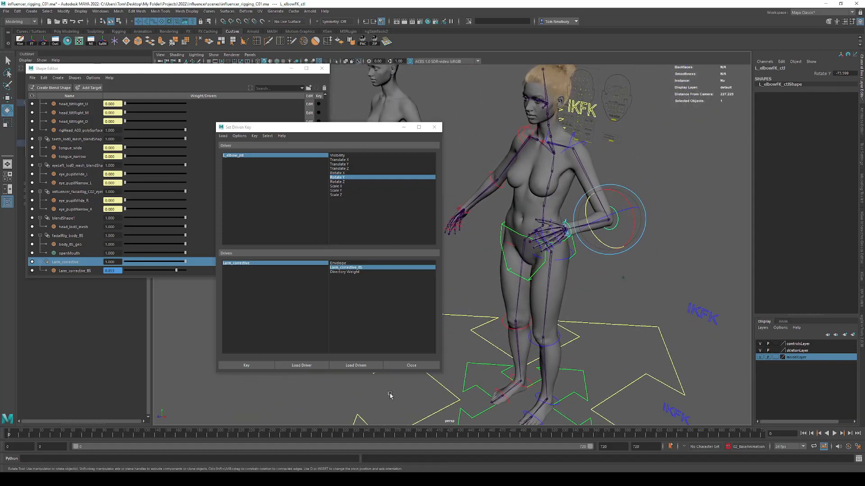